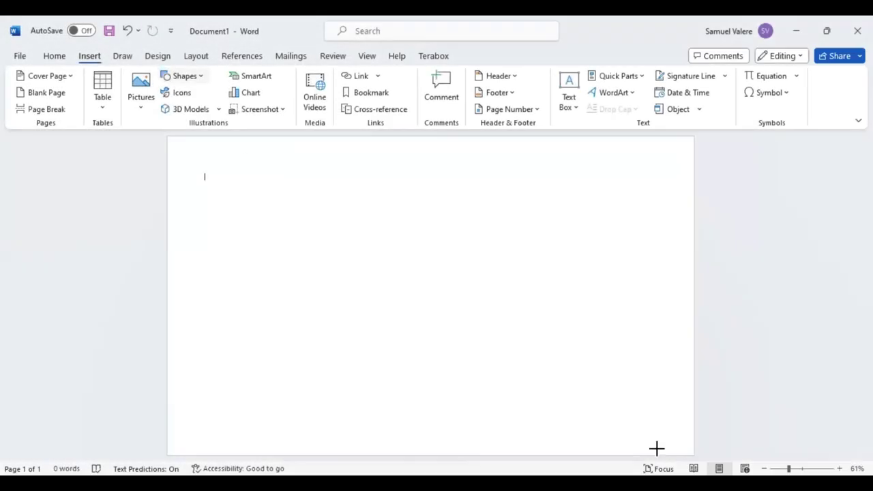
Draw a rectangle over the entire page as a light grey background
mouse_move(169, 138)
left_mouse_down()
mouse_move(657, 449)
mouse_move(705, 461)
left_mouse_up()
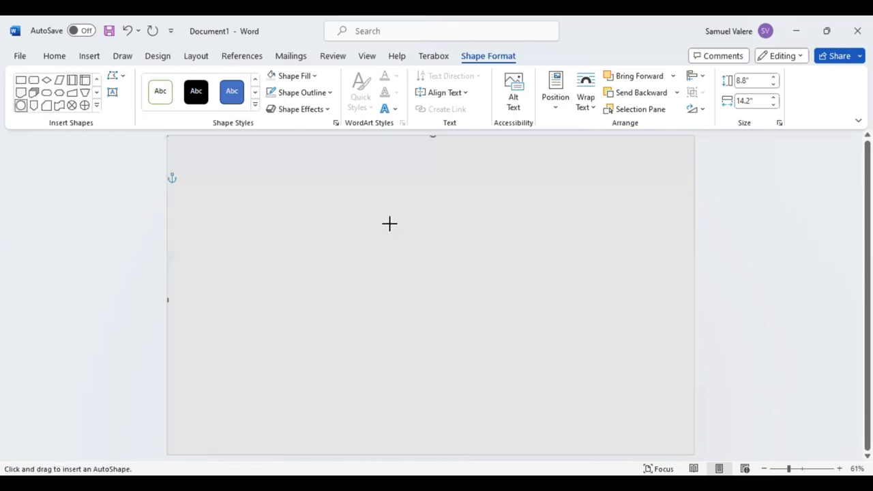
Draw an oval and size it to 8.1 by 8.91 inches, snapped to the right margin
mouse_move(390, 223)
left_mouse_down()
mouse_move(519, 353)
mouse_move(639, 435)
left_mouse_up()
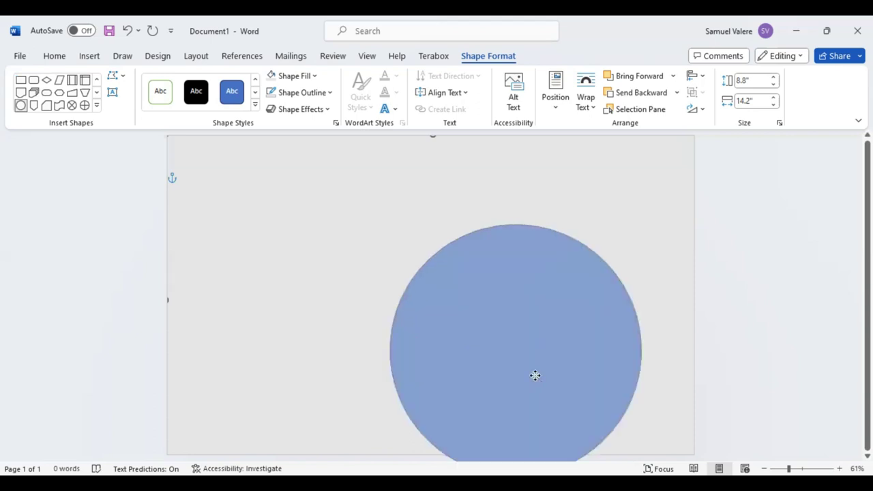
left_click_drag(531, 298, 530, 297)
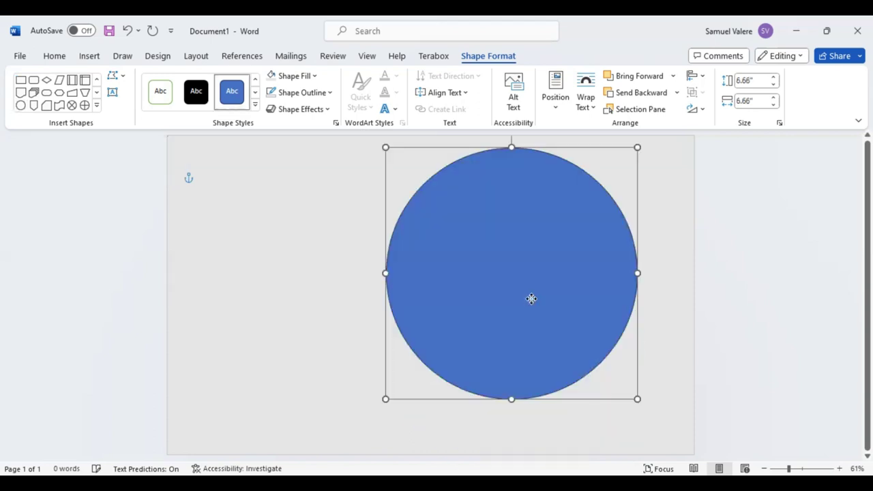
left_click_drag(385, 399, 331, 414)
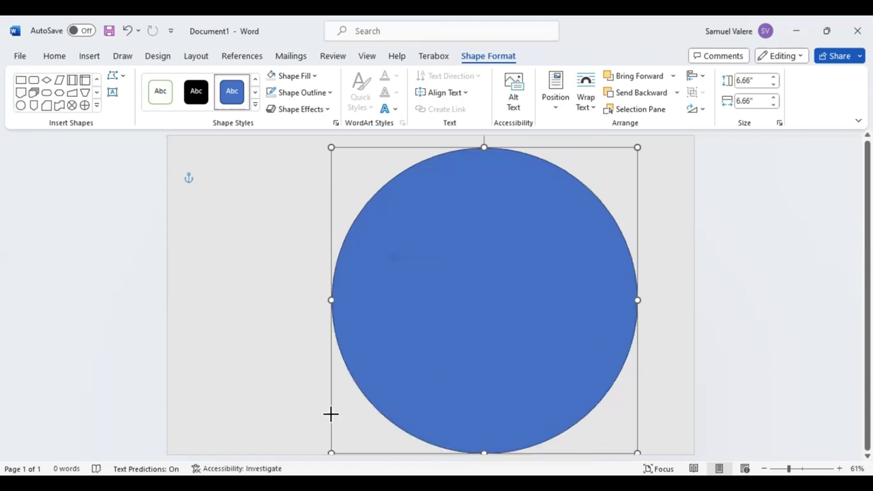
left_click_drag(499, 339, 512, 336)
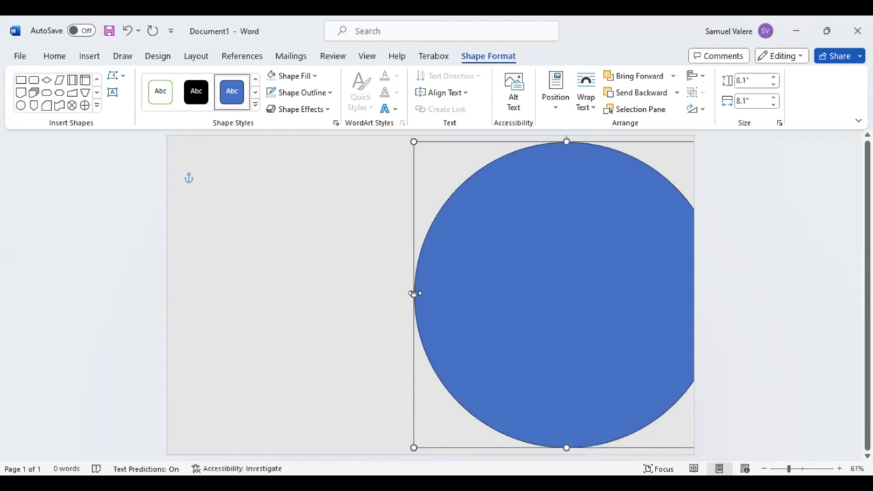
left_click_drag(413, 294, 382, 293)
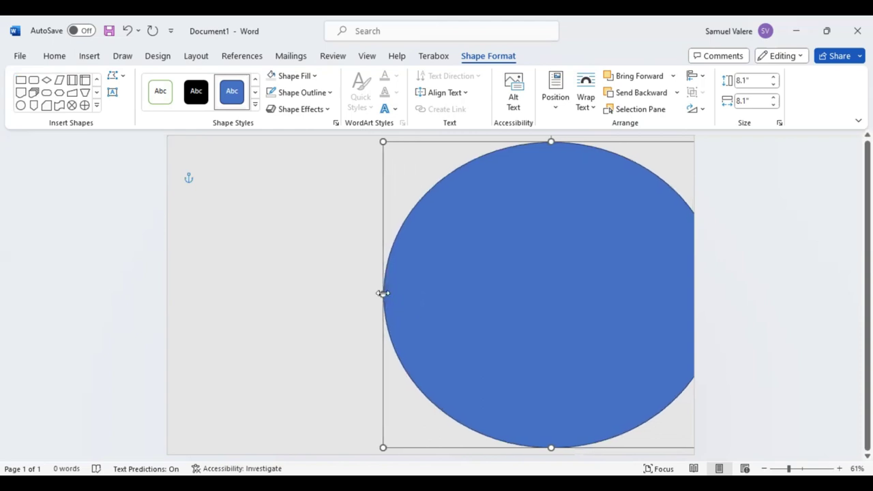
left_click_drag(383, 294, 382, 294)
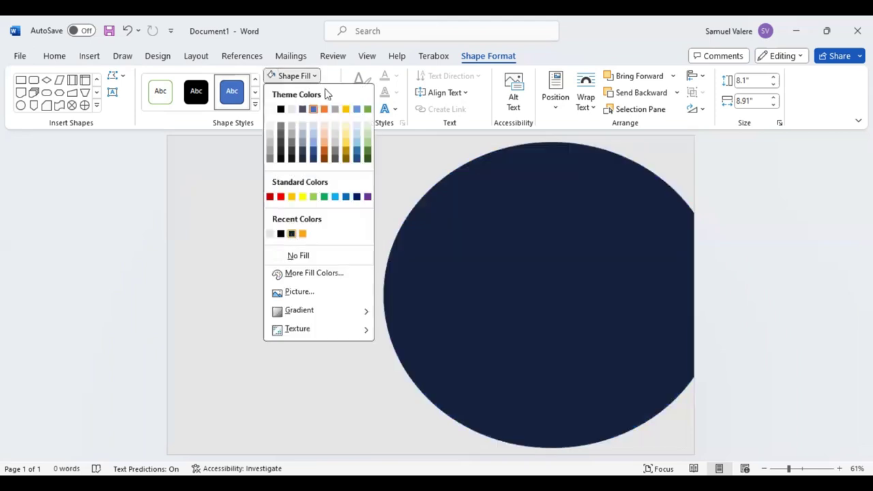
Give the navy circle a 10 pt orange outline from Recent Colors
left_click(300, 92)
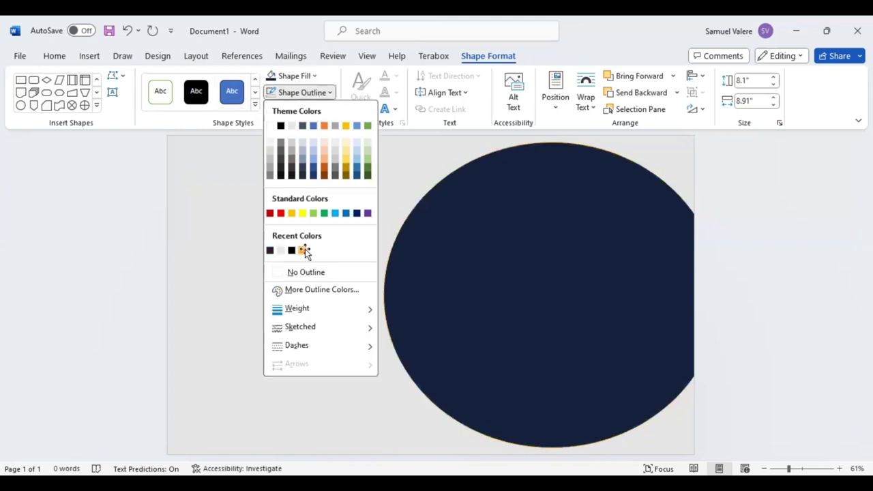
left_click(331, 93)
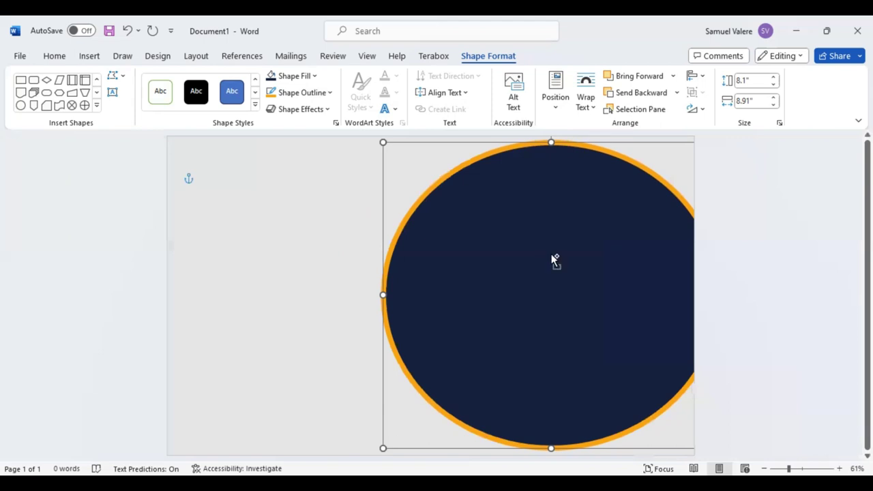
Duplicate the circle to the left, then shrink and nudge the copy against the big circle
left_click_drag(553, 259, 317, 257)
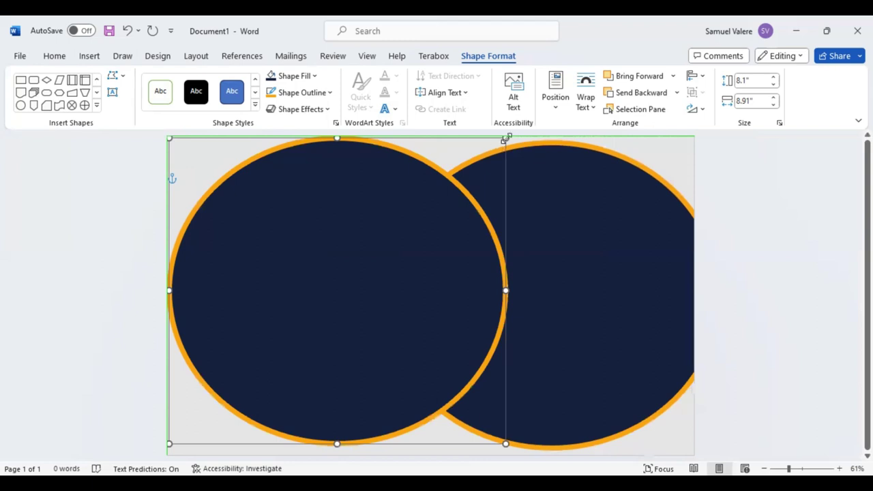
left_click_drag(507, 137, 507, 138)
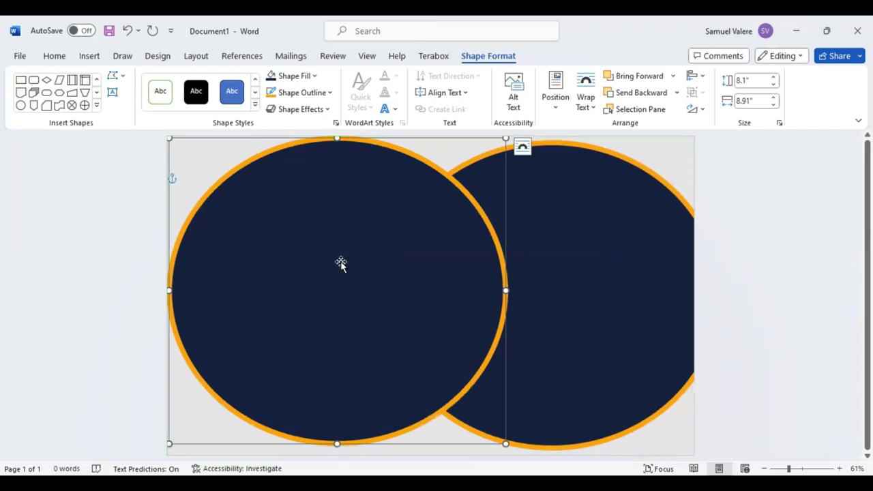
key("ctrl+z")
key("Up")
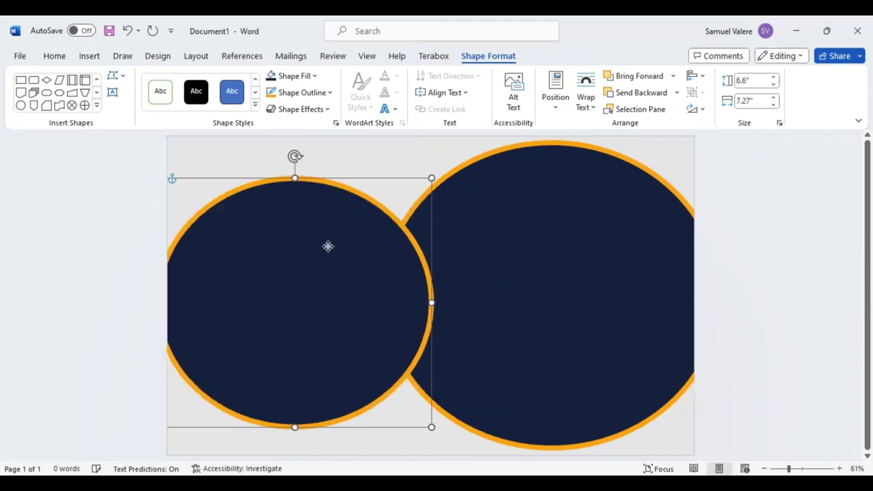
left_click_drag(328, 246, 318, 248)
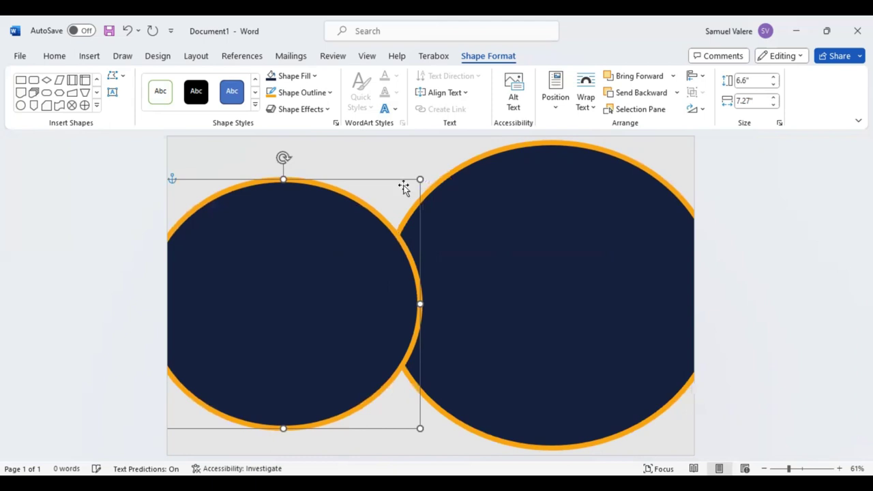
left_click_drag(404, 187, 371, 193)
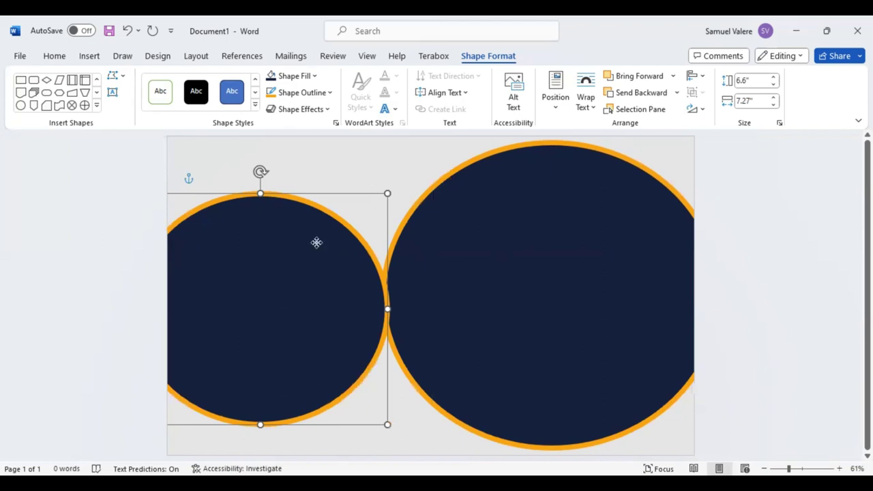
left_click_drag(306, 236, 306, 233)
key("Up")
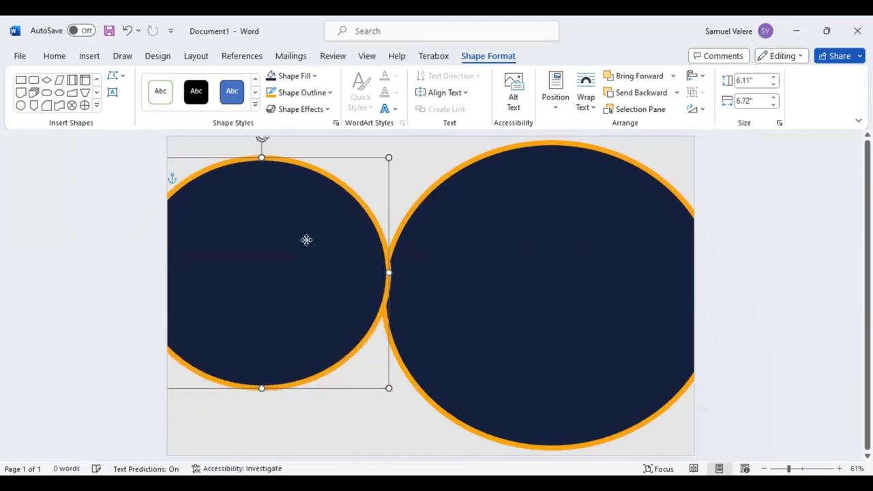
key("Down")
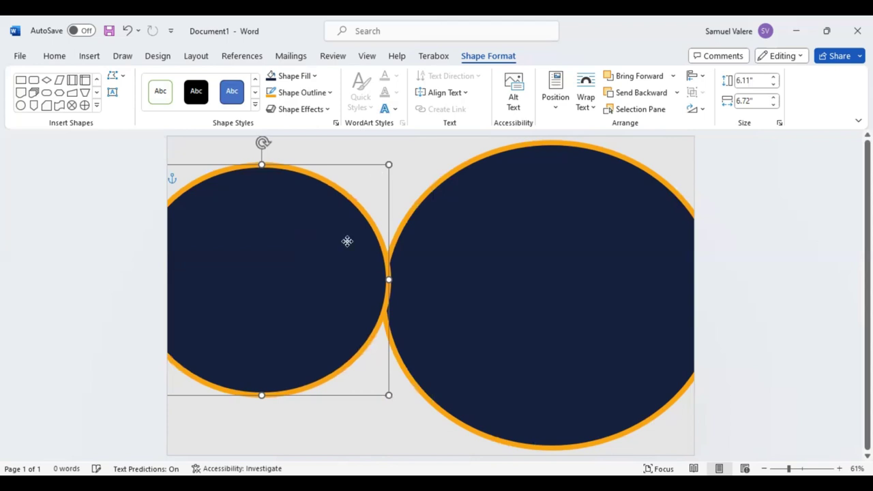
left_click_drag(347, 241, 346, 262)
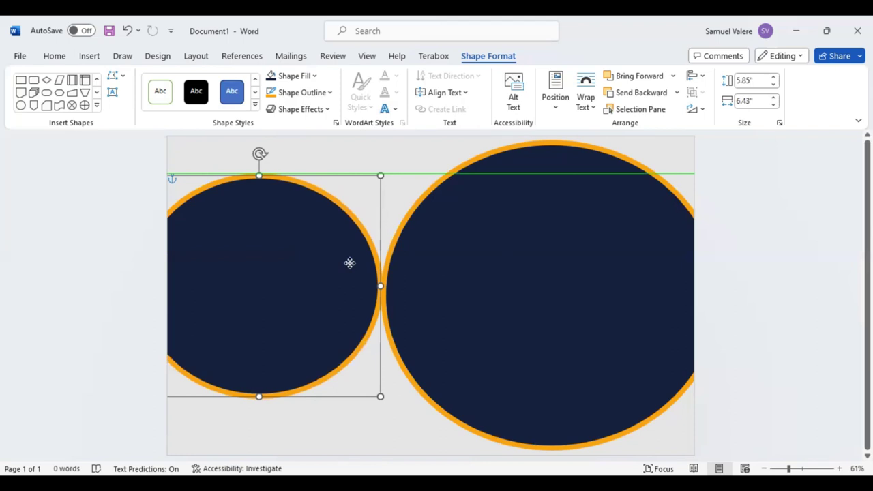
key("Right")
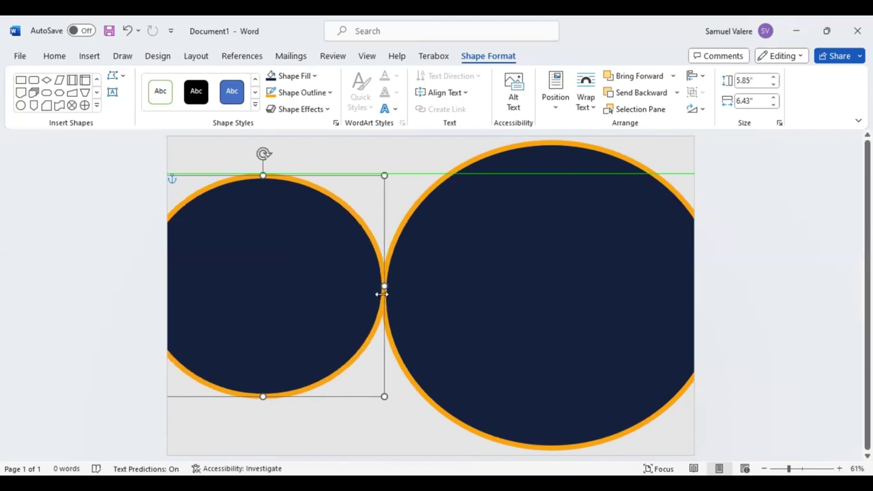
Widen the big circle leftward to 9.89 inches and bring it in front of the small one
left_click(382, 293)
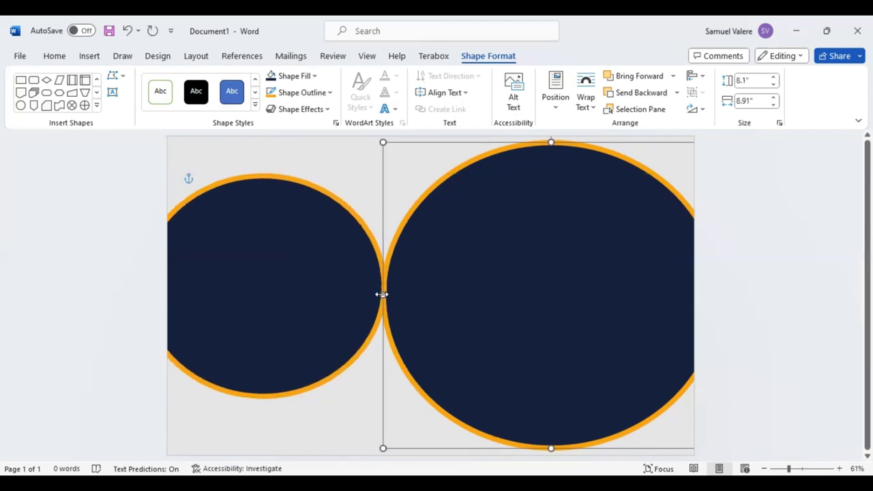
left_click_drag(382, 294, 357, 294)
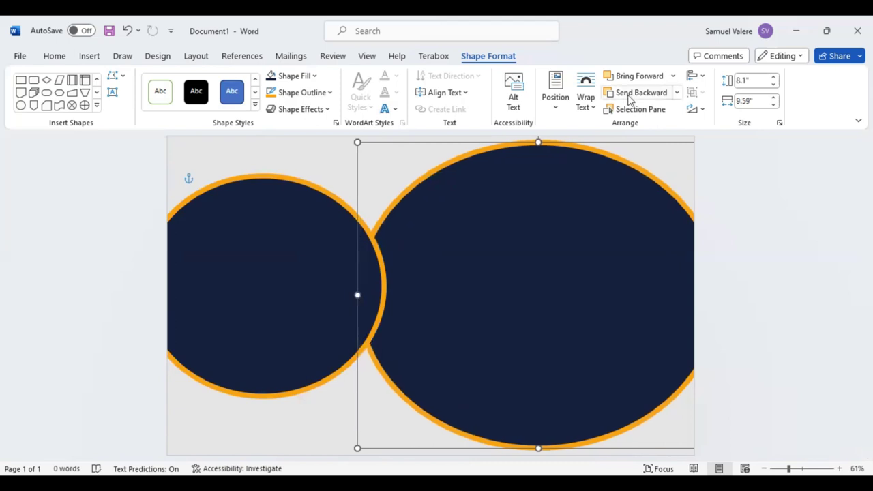
left_click(634, 76)
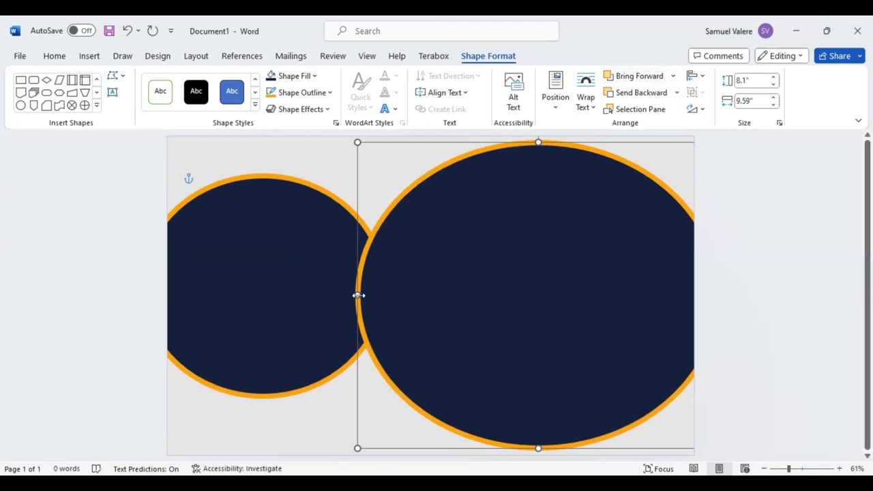
left_click_drag(358, 295, 347, 294)
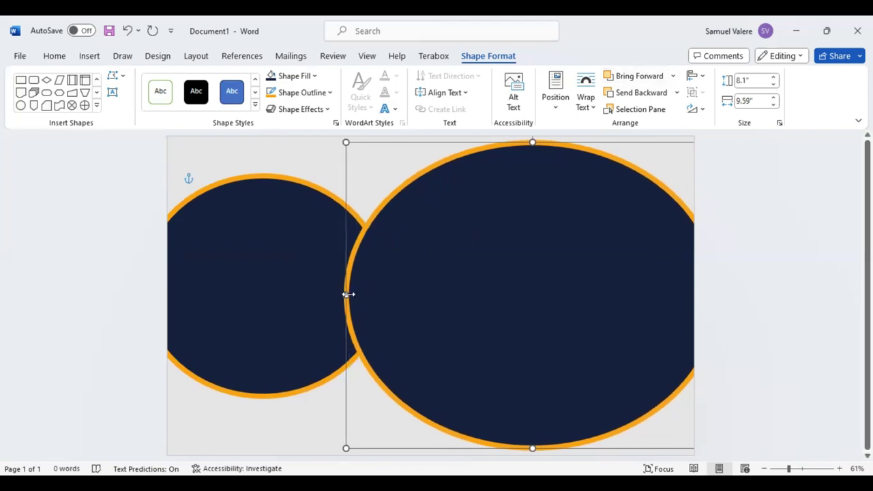
left_click(304, 165)
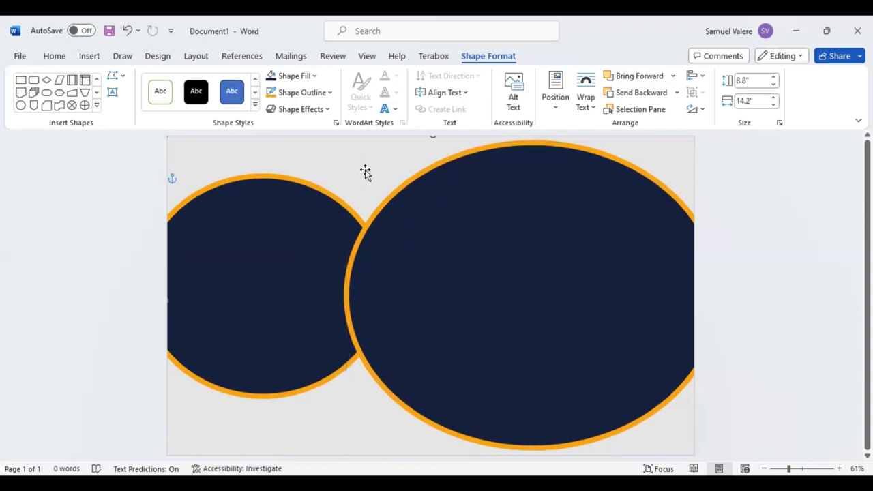
Draw a text box at the top of the big circle and type 'Certificate'
left_click(112, 91)
left_click_drag(431, 208, 648, 237)
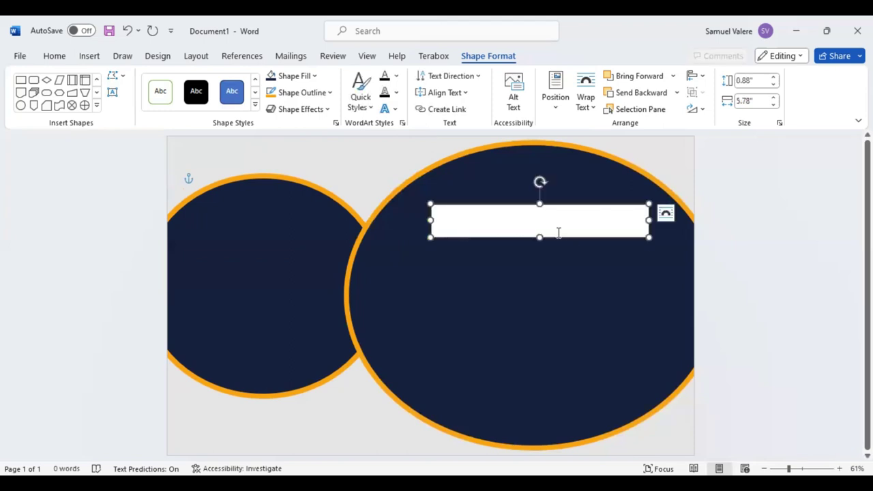
type("Ge")
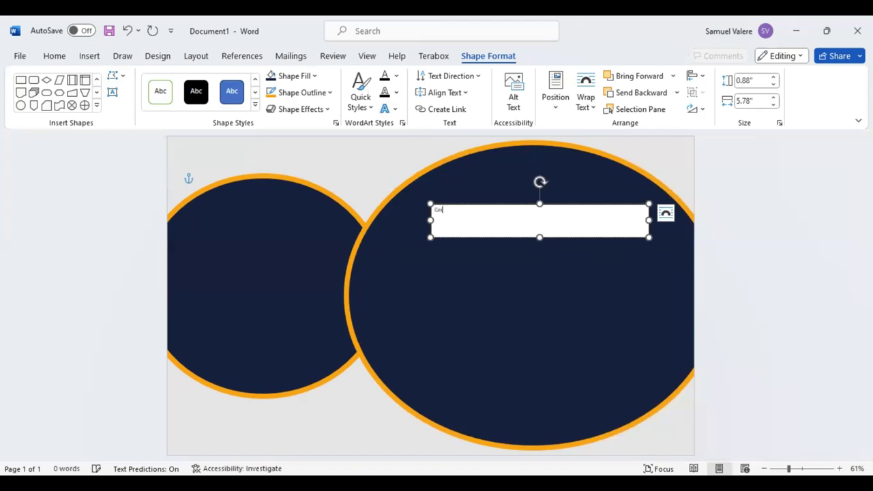
type("rtif")
type("icate")
double_click(446, 210)
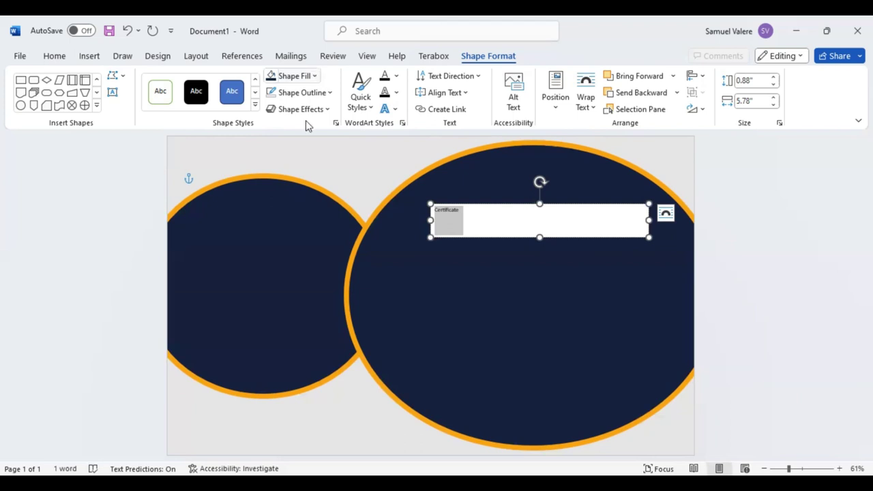
left_click(314, 76)
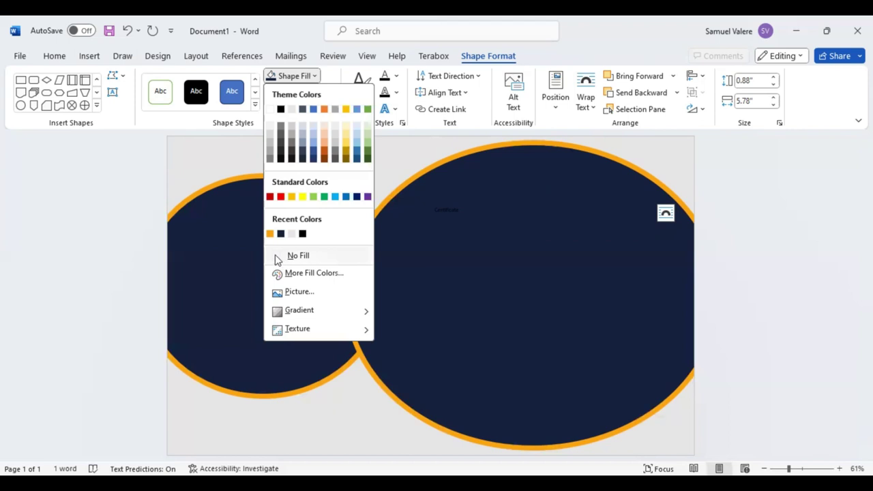
Remove the text box fill, centre the Certificate text and enlarge it
left_click(293, 256)
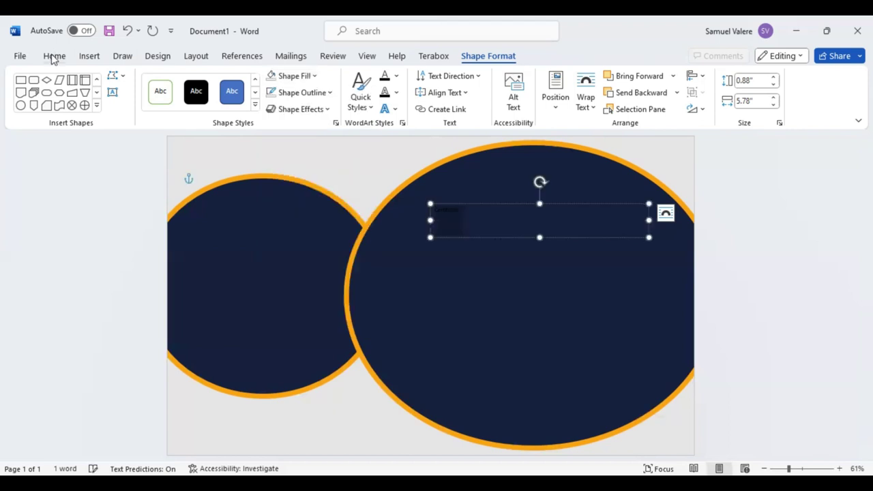
left_click(54, 57)
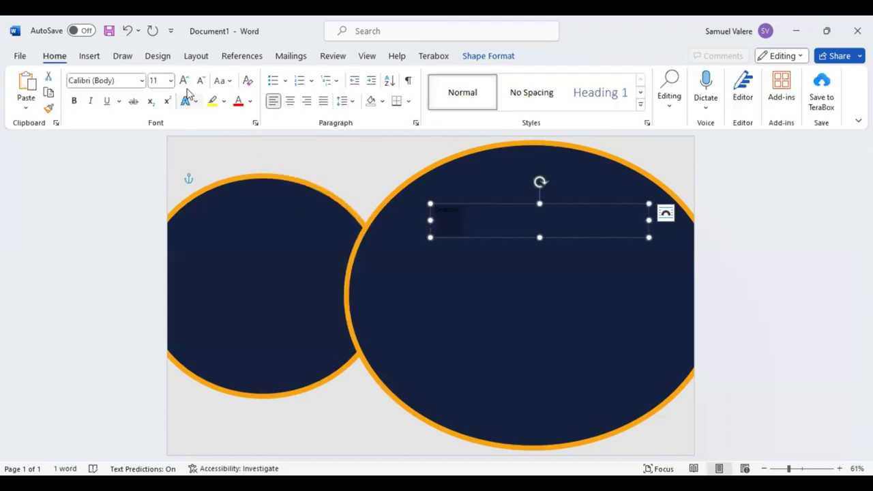
left_click(185, 80)
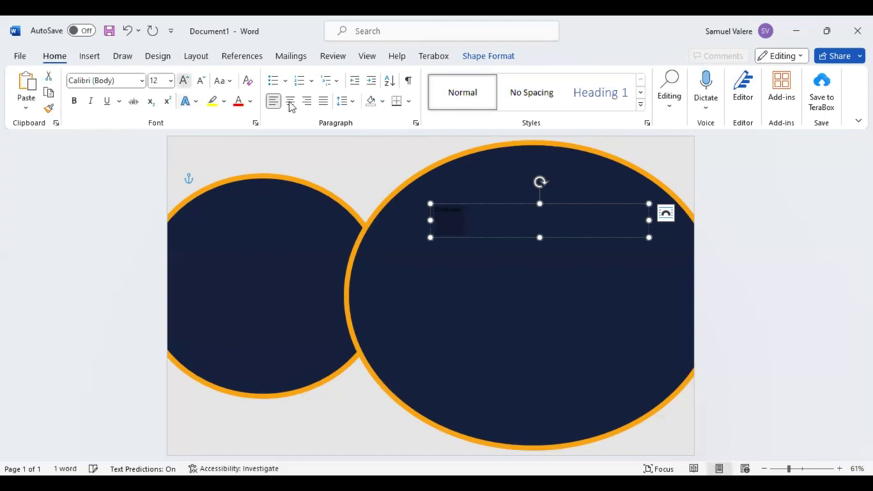
left_click(291, 103)
left_click(186, 80)
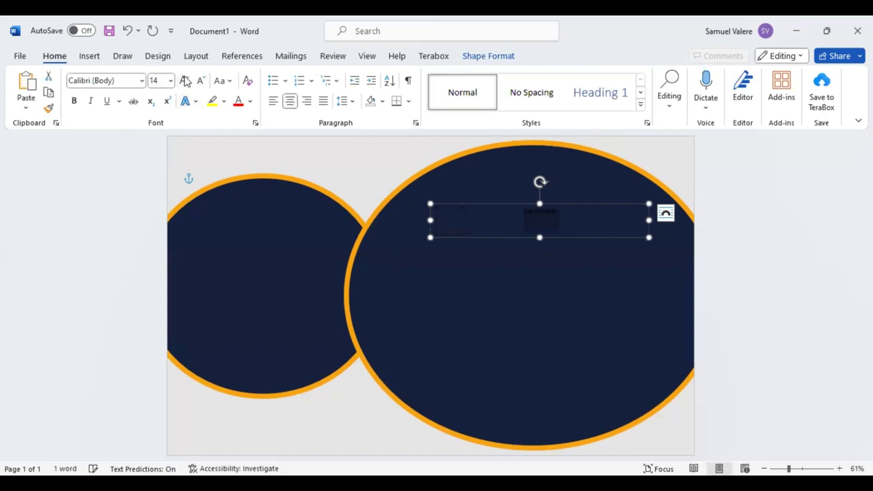
left_click(185, 80)
left_click(185, 81)
left_click(185, 80)
left_click(186, 80)
left_click(186, 81)
left_click(186, 81)
Set the title to Georgia at 60 pt and move it near the big circle's top
left_click(122, 80)
type("Georgia")
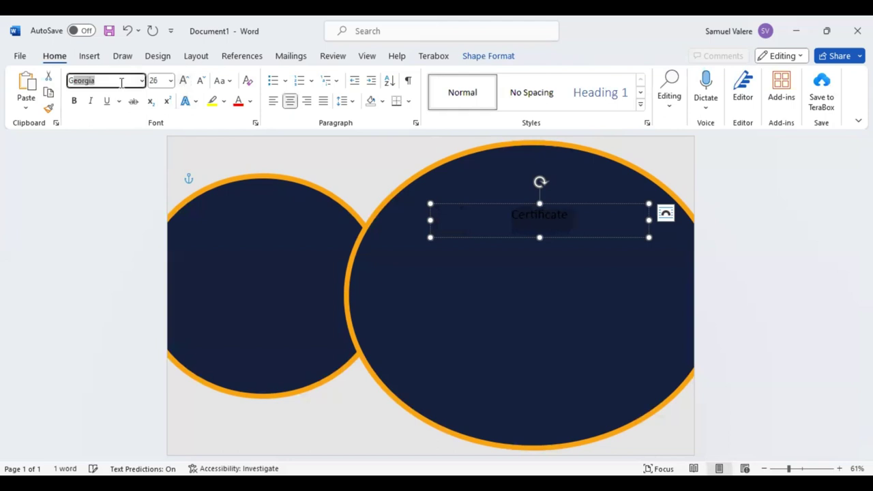
key("Return")
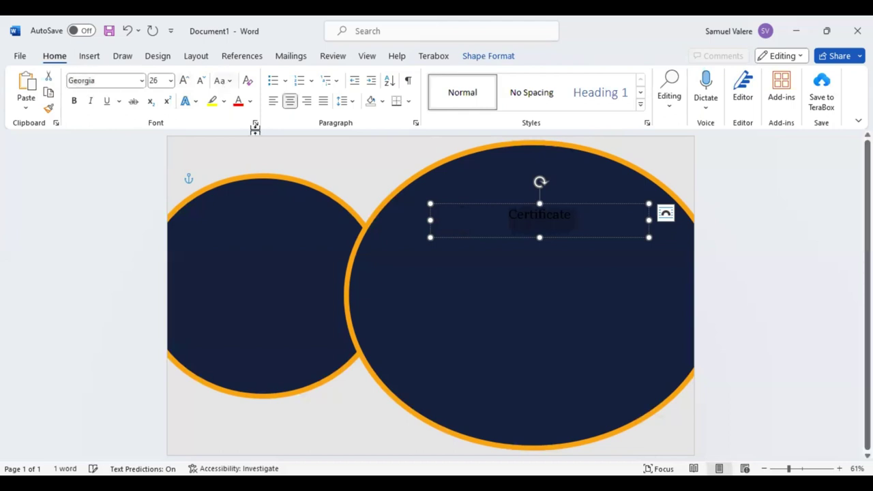
left_click(184, 82)
left_click(184, 82)
left_click(184, 82)
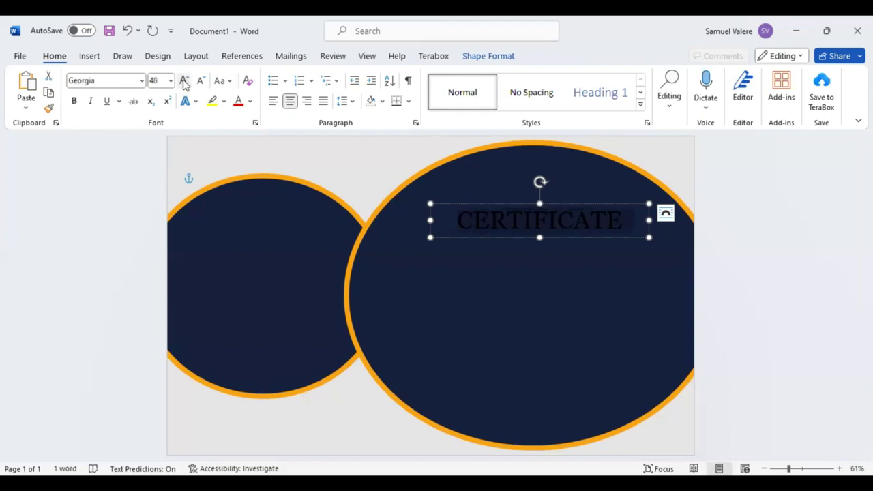
left_click(184, 82)
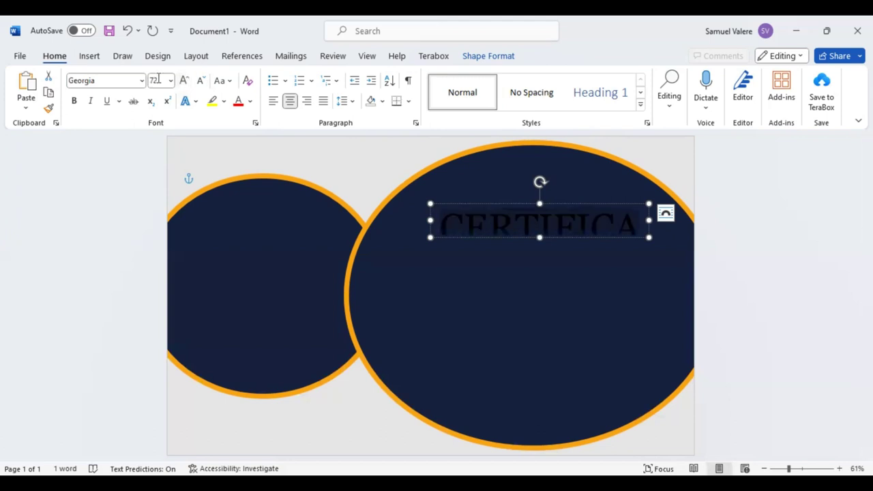
left_click(158, 79)
type("60")
key("Return")
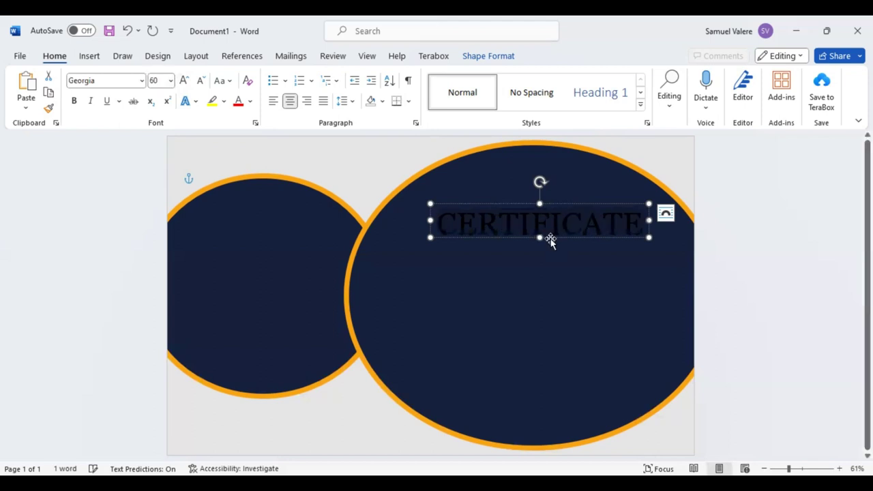
left_click_drag(551, 208, 541, 208)
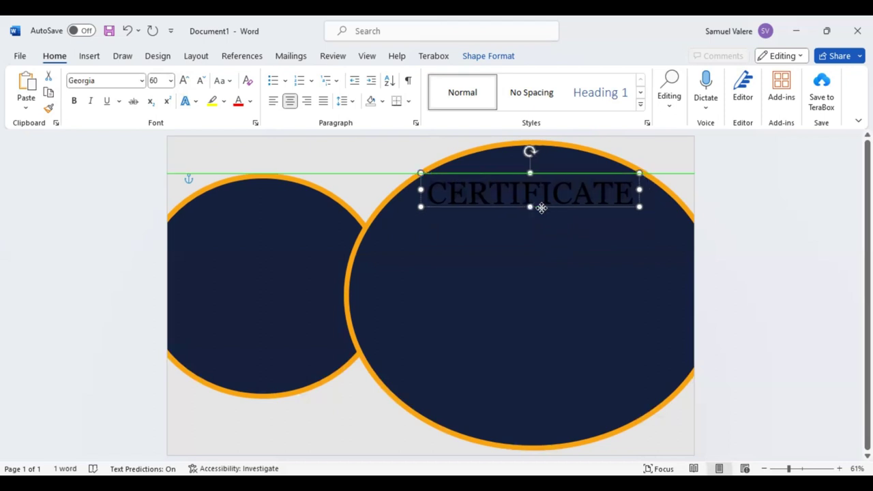
left_click_drag(542, 208, 539, 208)
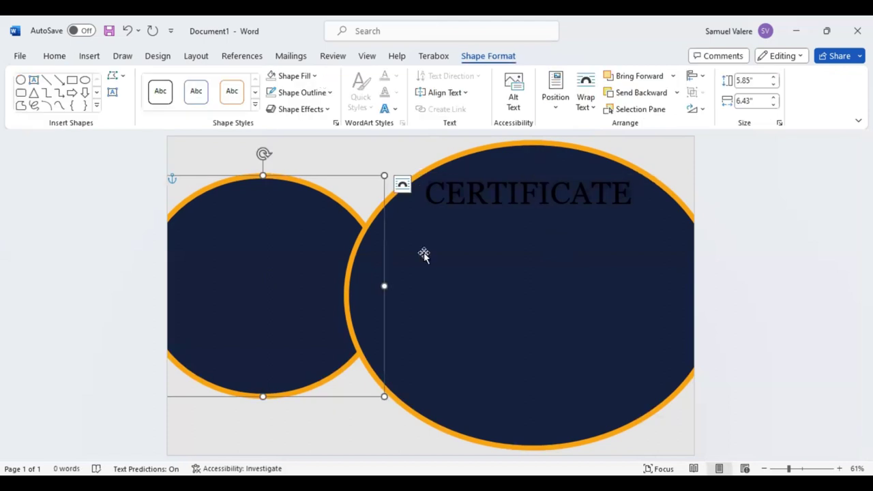
Give the big circle 24% fill transparency and widen it to 10.42 inches
left_click(453, 268)
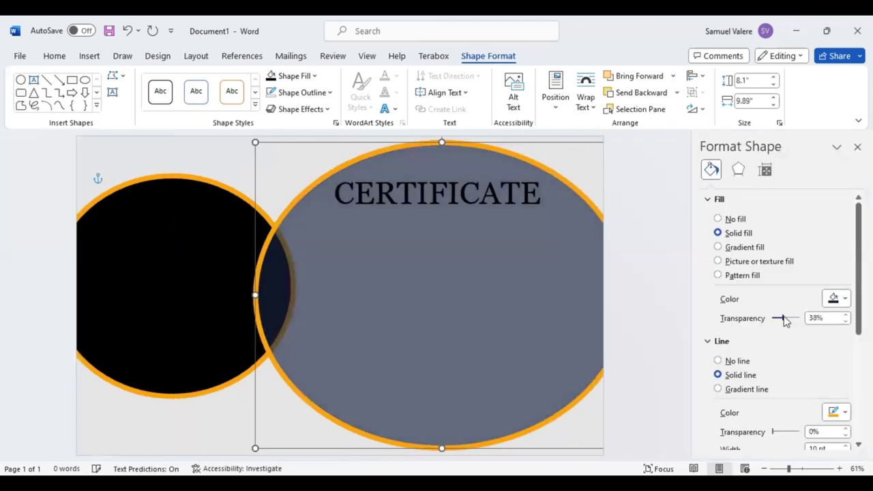
left_click_drag(784, 321, 786, 321)
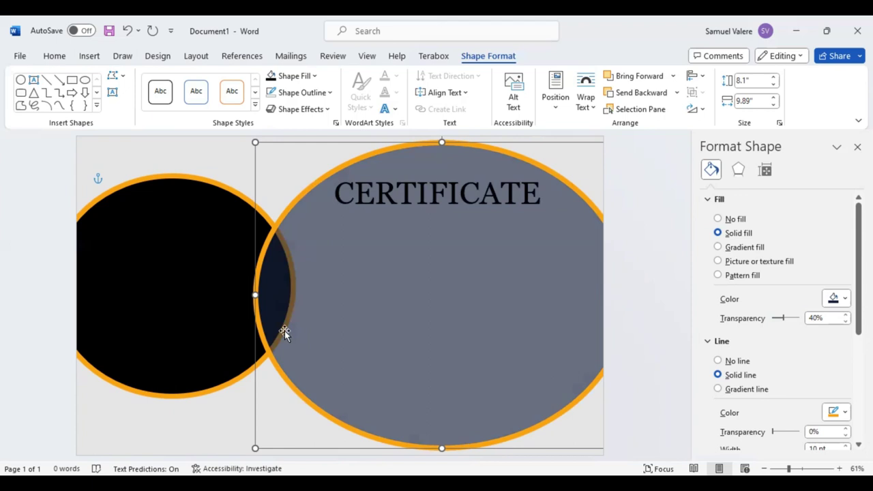
key("ctrl+z")
key("ctrl+z")
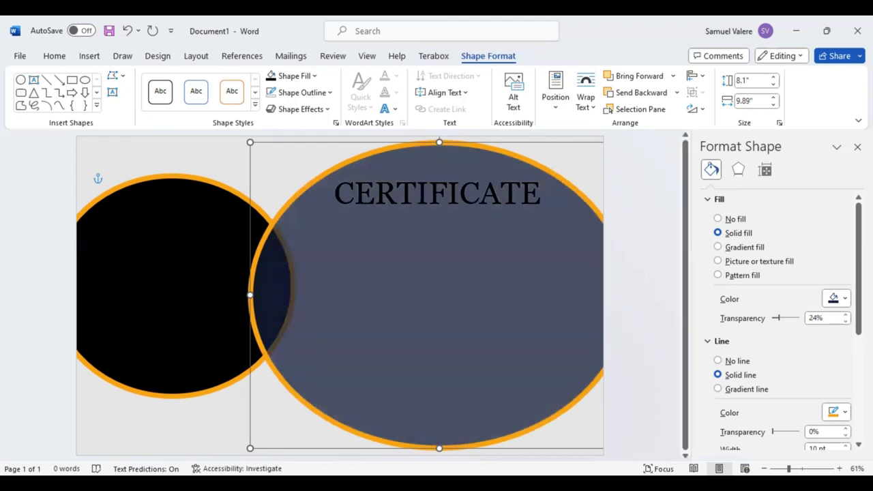
key("ctrl+y")
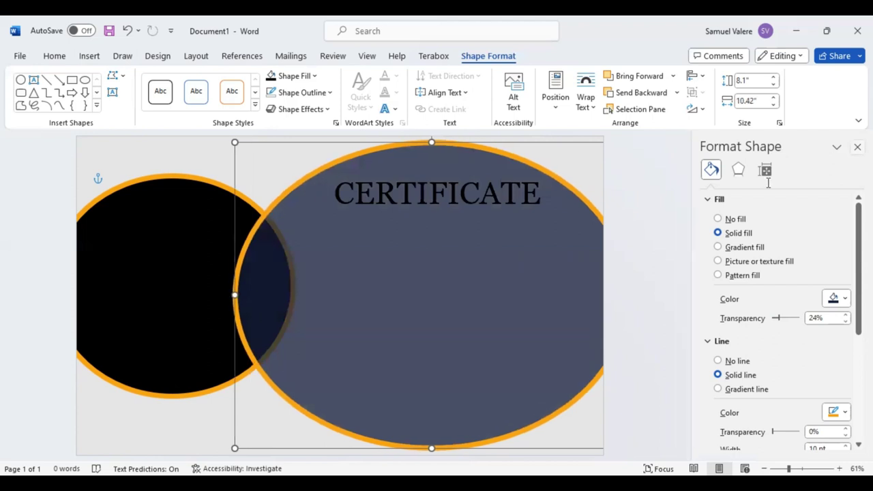
left_click(516, 187)
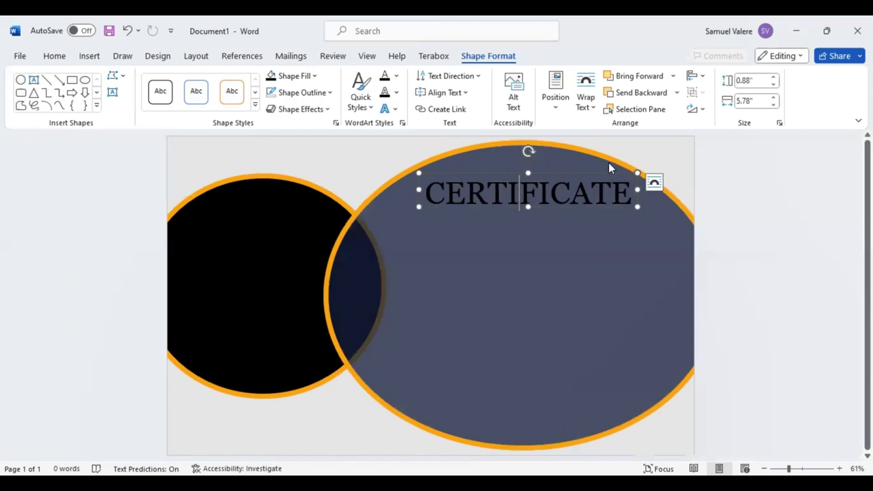
Change the CERTIFICATE title's font colour to white
left_click(549, 204)
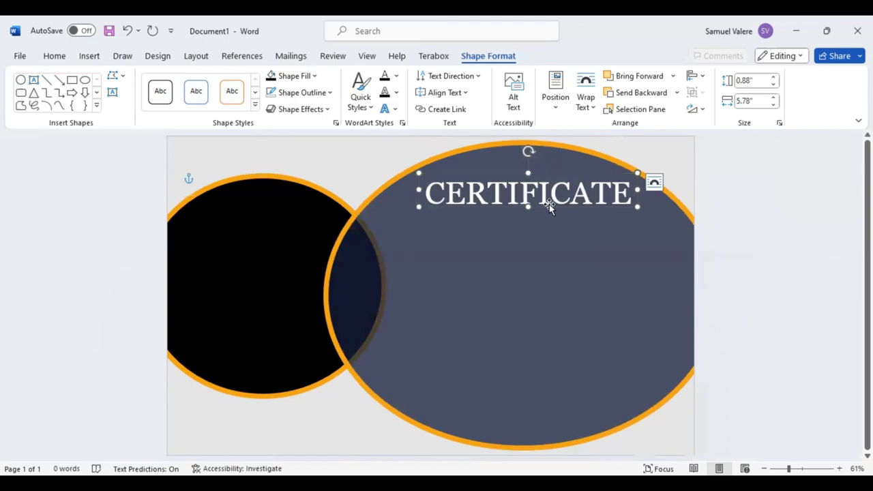
Duplicate the title box below it, retype it as 'Of Achievement' and shrink it to 28 pt
key("Up")
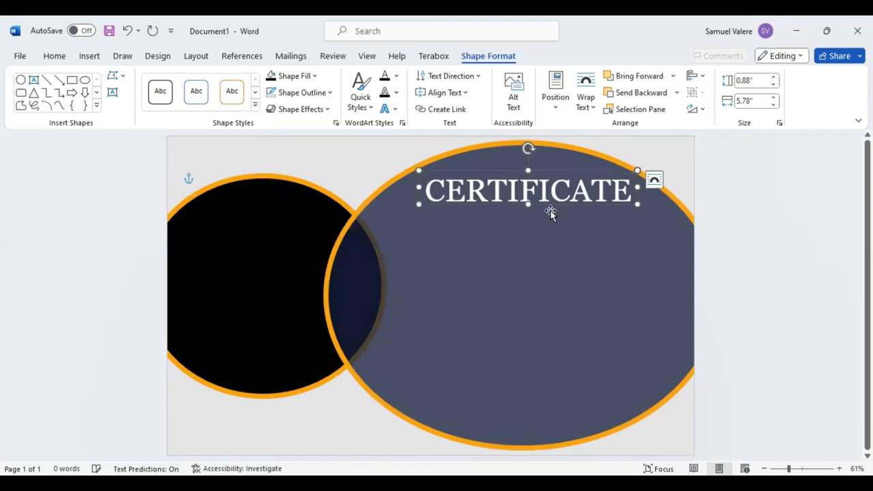
left_click_drag(550, 211, 550, 229)
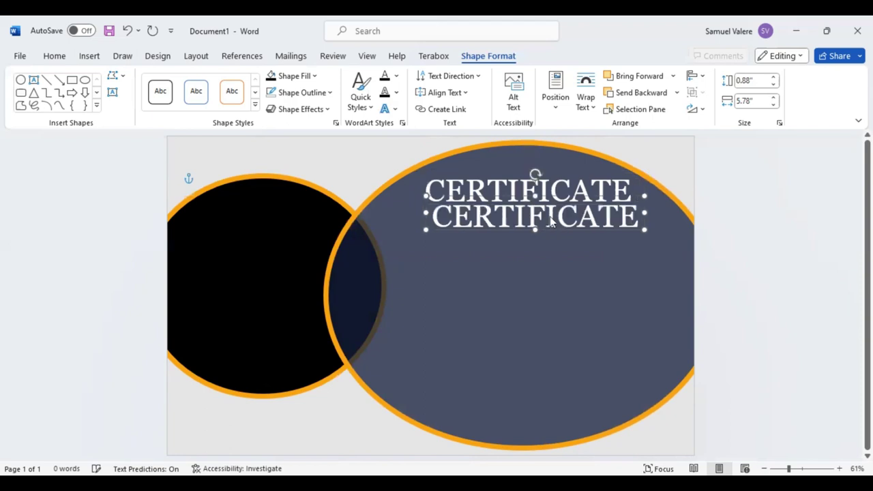
double_click(551, 218)
type("Of")
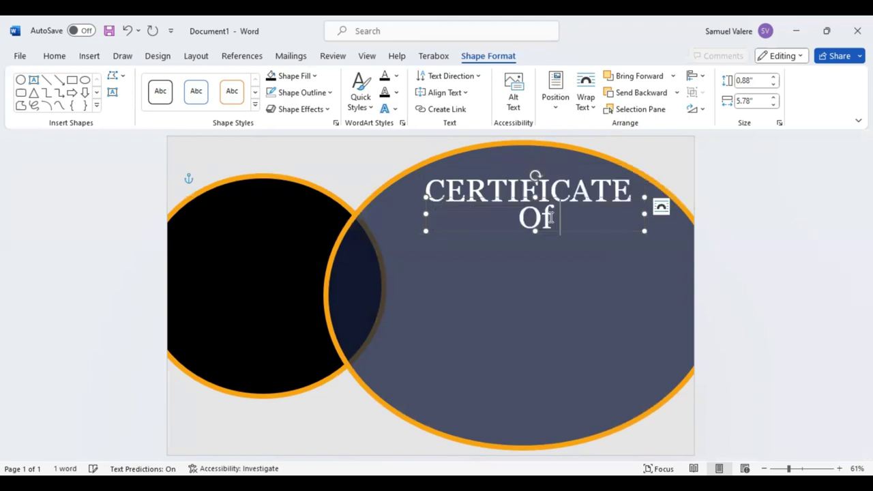
type(" Ac")
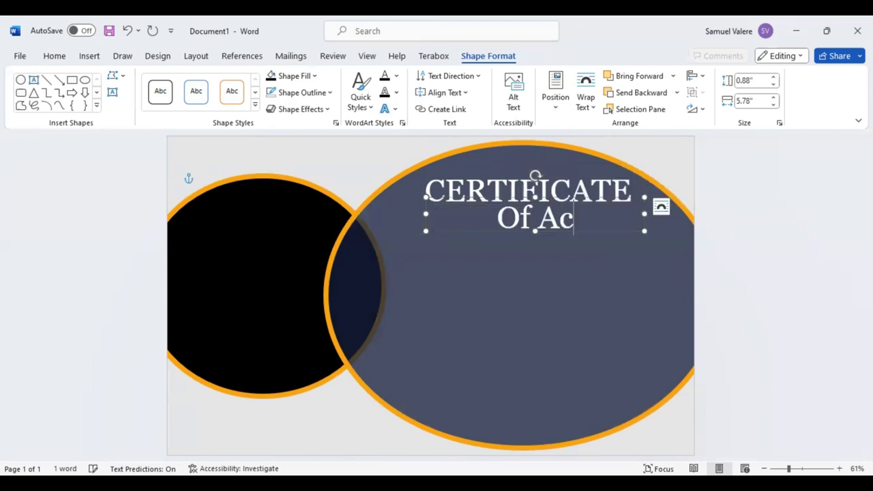
type("hievem")
key("BackSpace")
key("BackSpace")
key("BackSpace")
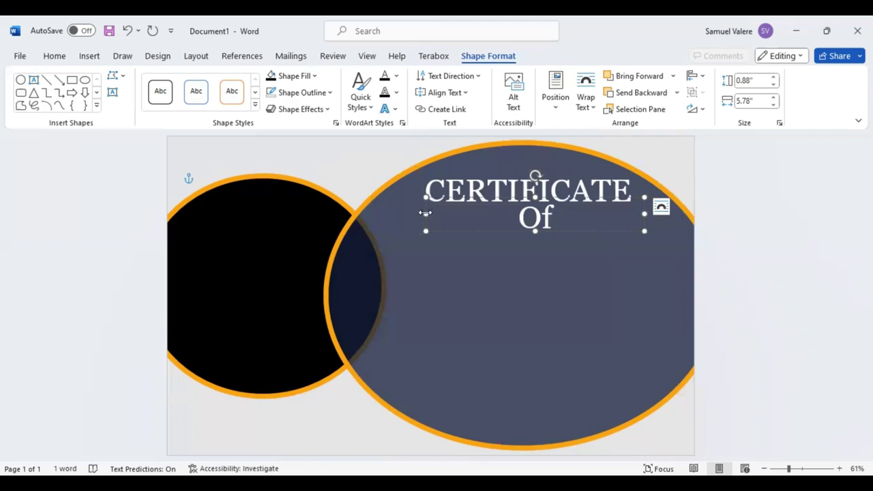
type("Achievement")
double_click(500, 220)
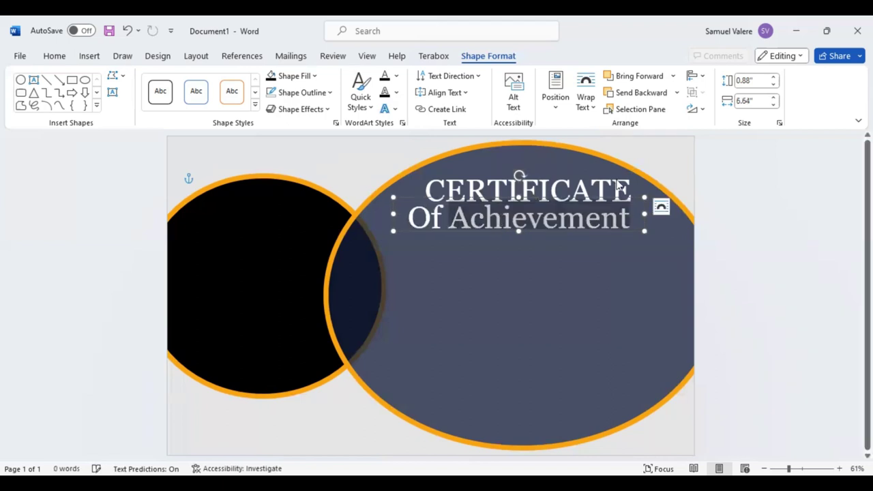
key("shift+Home")
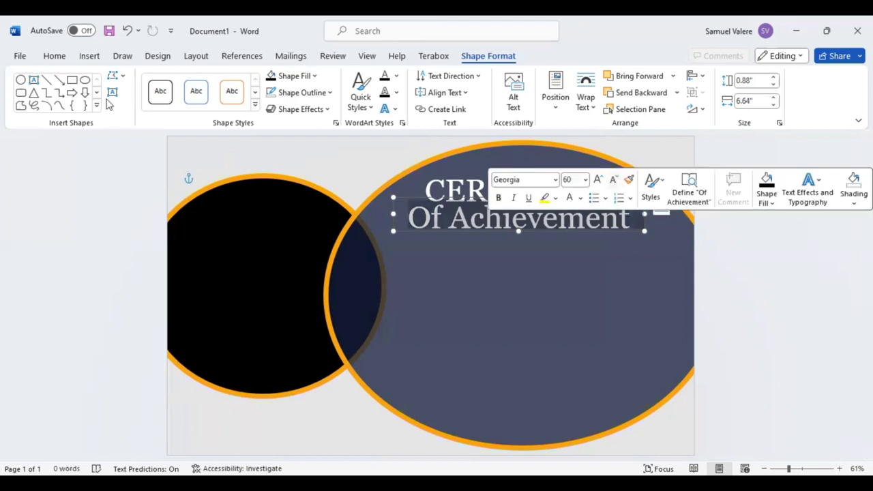
key("ctrl+shift+comma")
key("ctrl+shift+comma")
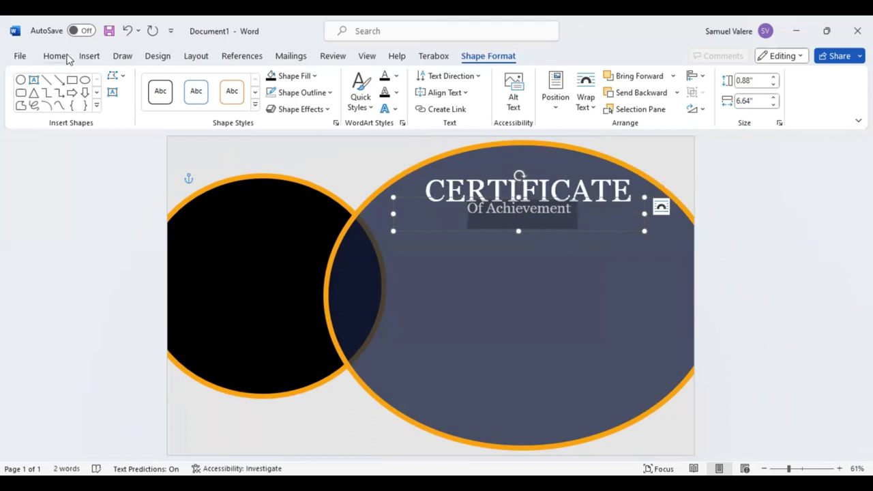
Change the subtitle to UPPERCASE 'OF ACHIEVEMENT' and shrink it to 18 pt
left_click(55, 56)
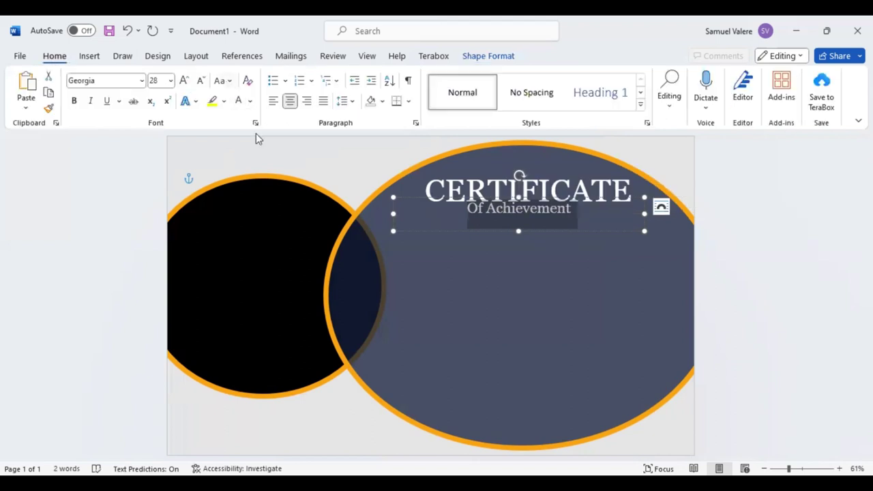
left_click(201, 83)
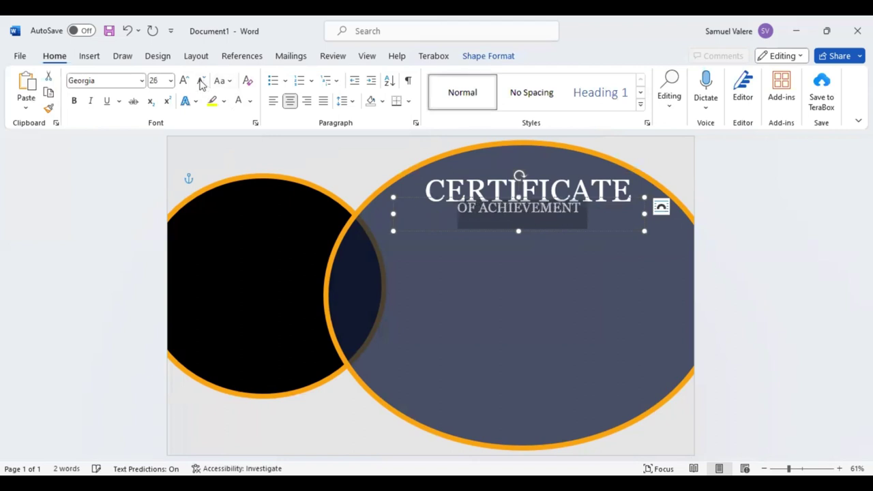
left_click(201, 83)
left_click(201, 83)
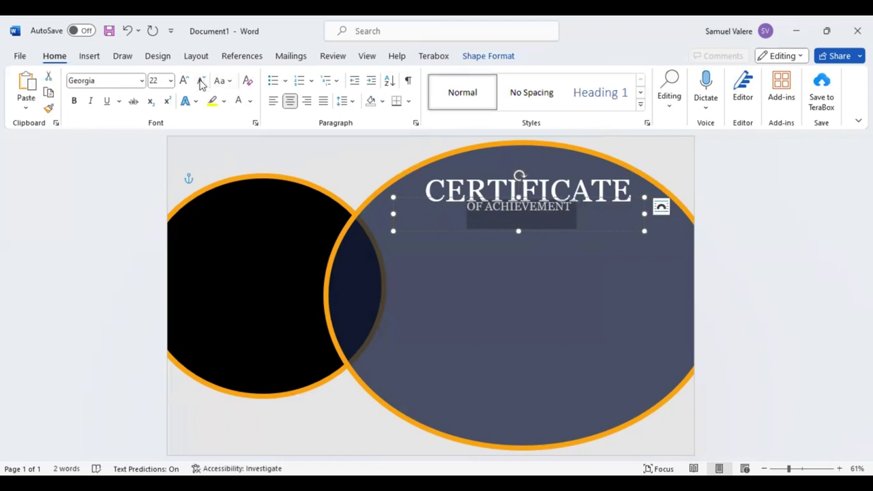
left_click(201, 82)
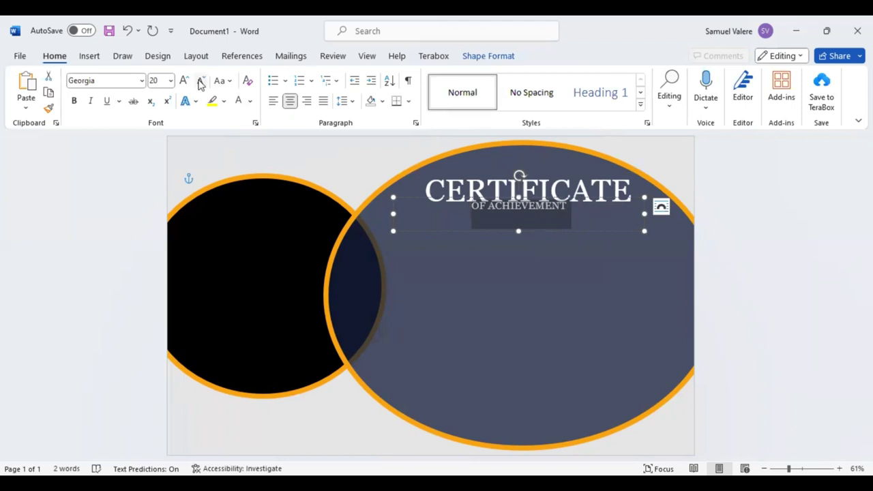
left_click(201, 83)
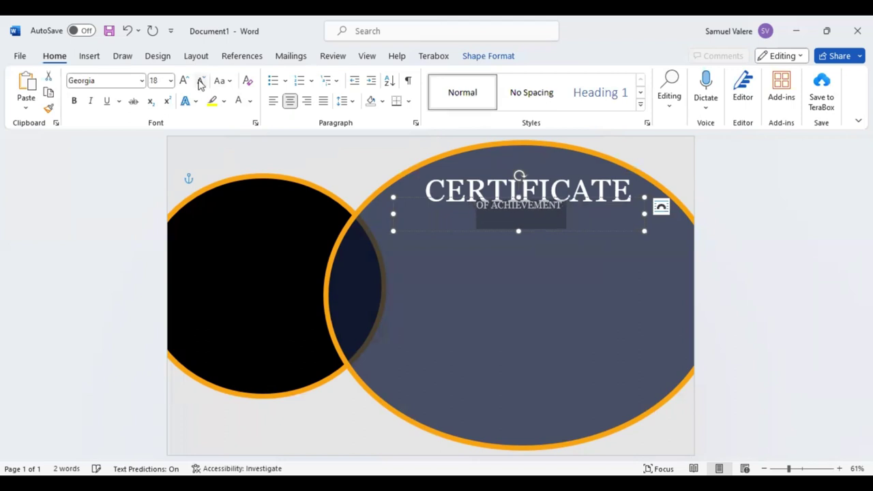
Set the OF ACHIEVEMENT character spacing to Expanded by 6 pt
left_click(254, 122)
left_click(363, 109)
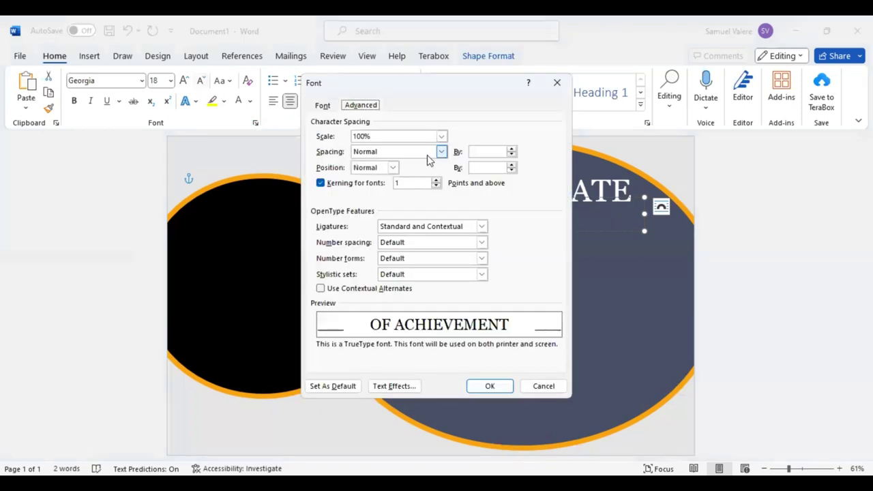
left_click(392, 152)
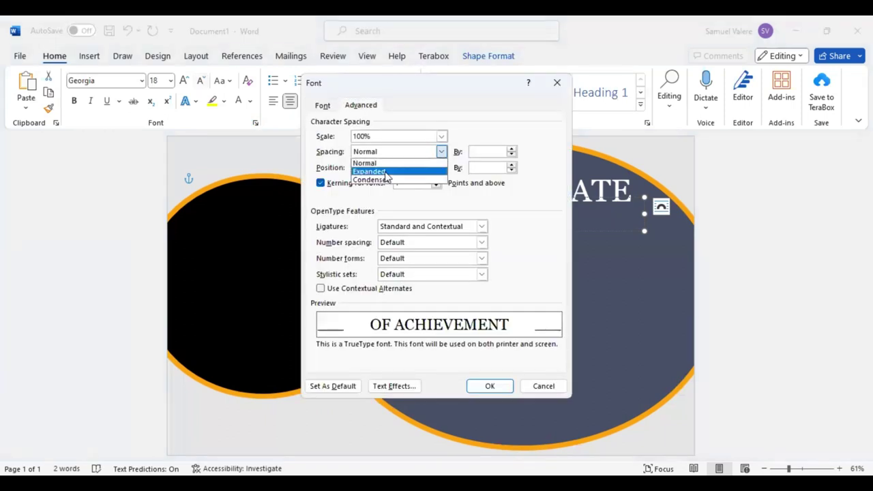
left_click(386, 176)
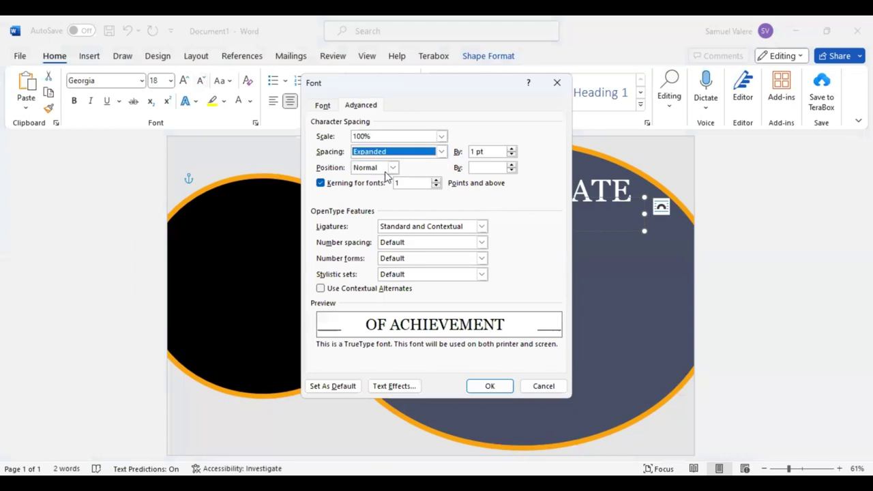
left_click(469, 153)
key("Delete")
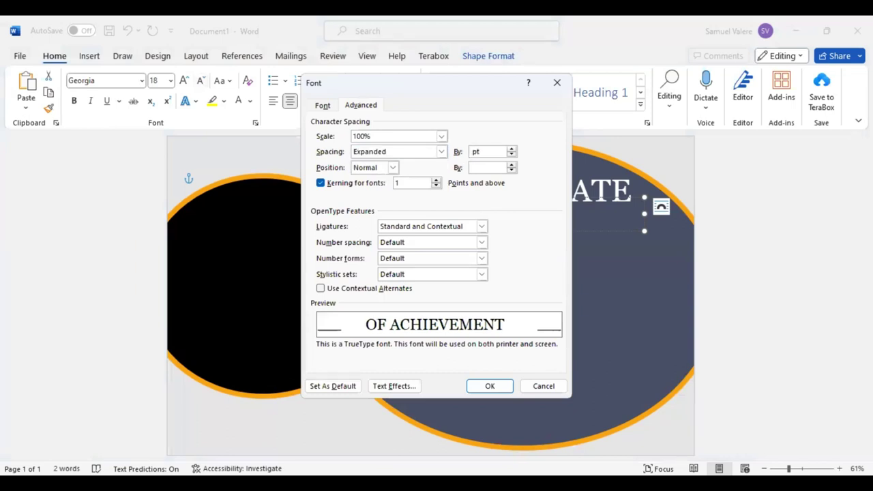
type("6")
key("Return")
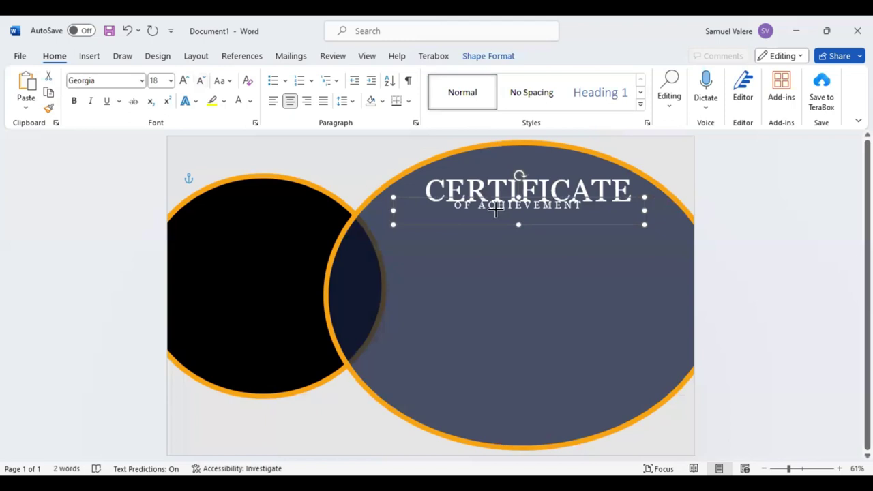
Shorten the OF ACHIEVEMENT text box and nudge it up, centred under CERTIFICATE
key("ctrl+y")
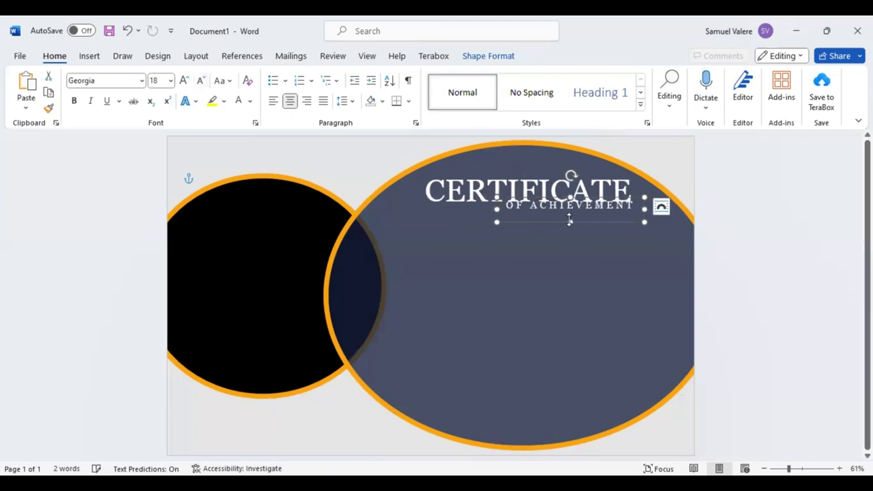
left_click_drag(570, 219, 543, 218)
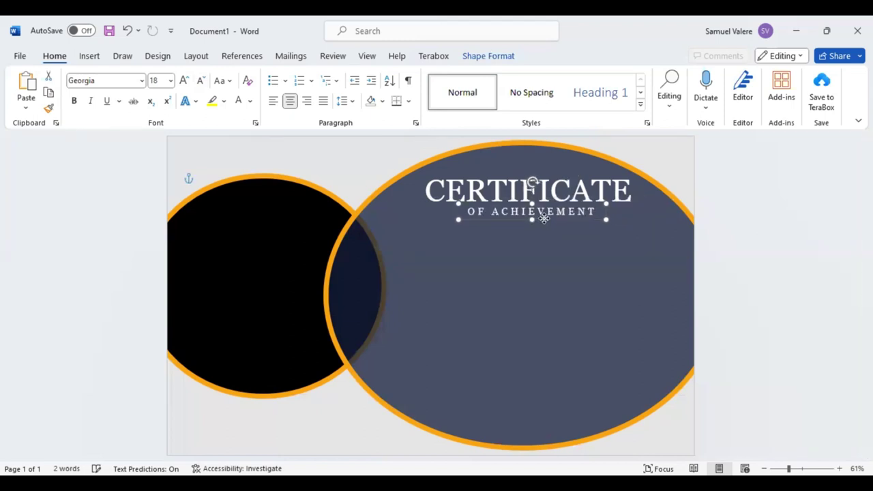
key("Up")
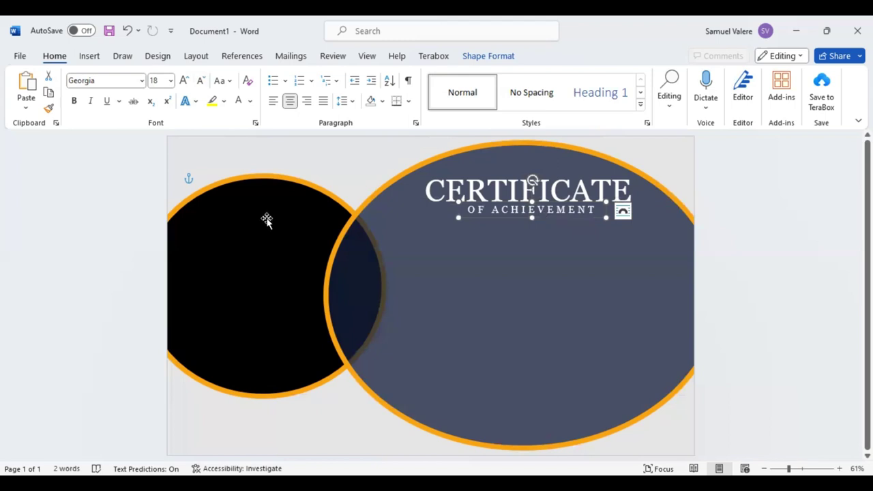
left_click(89, 58)
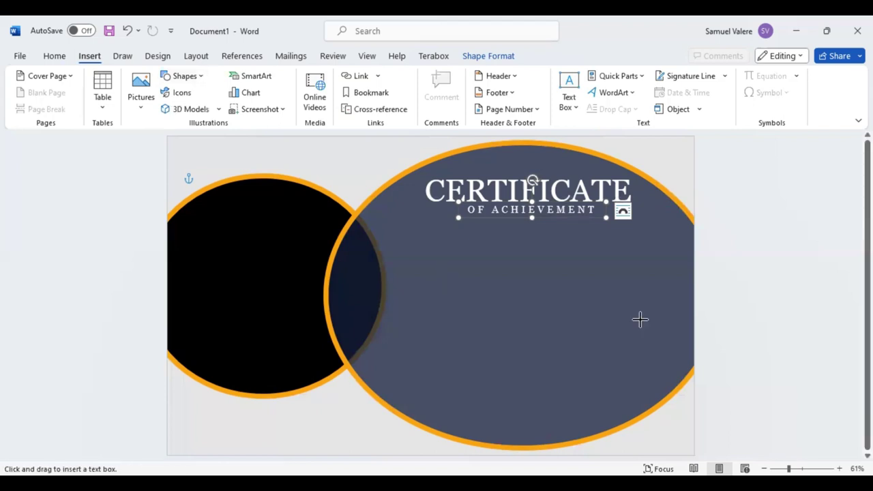
Draw a text box inside the right oval, type the recipient's name, and select it all
left_click_drag(640, 319, 426, 274)
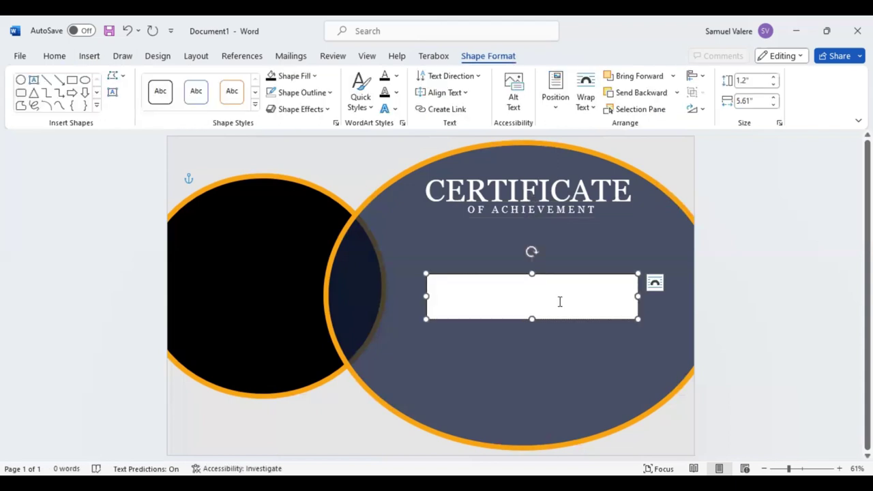
type("Beloni")
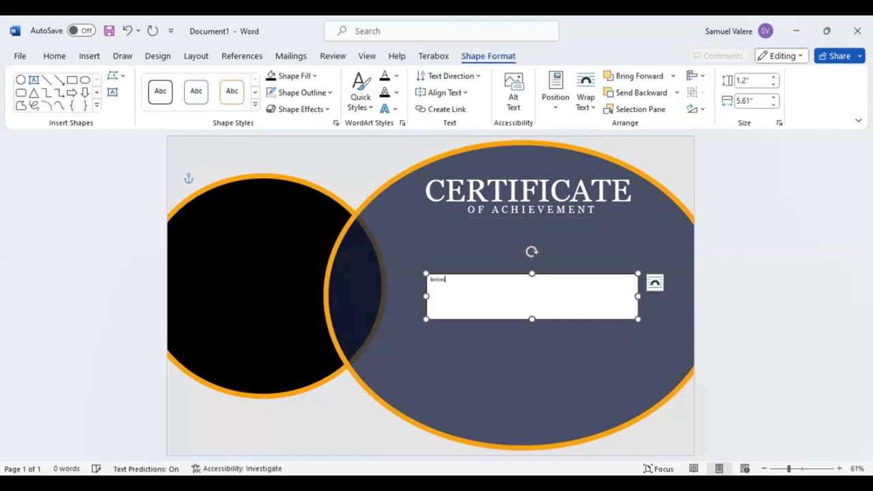
type("g")
type(" Saint")
type("-Vi")
type("lle")
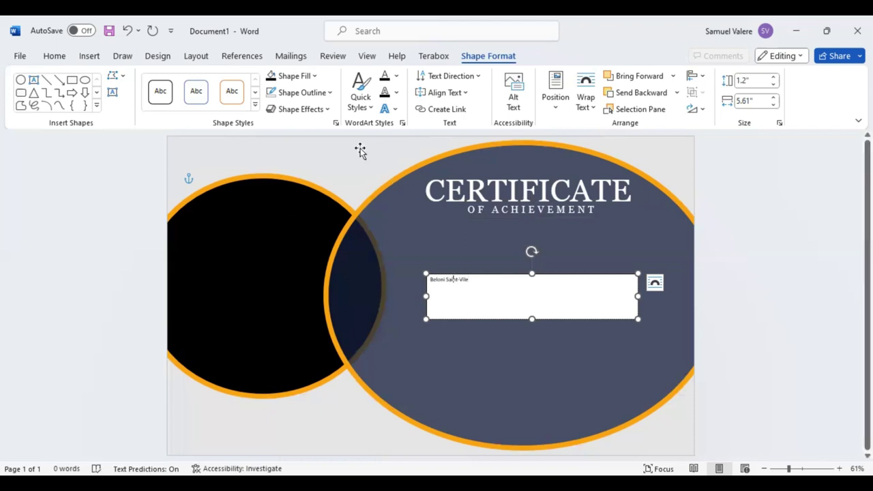
key("ctrl+a")
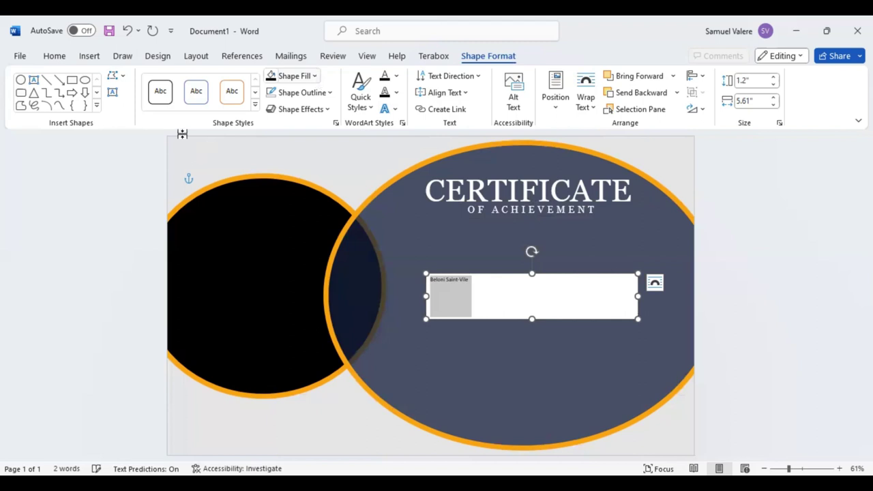
Centre the name, set it to 36 pt Harrington, then grow it to 80 pt
left_click(53, 56)
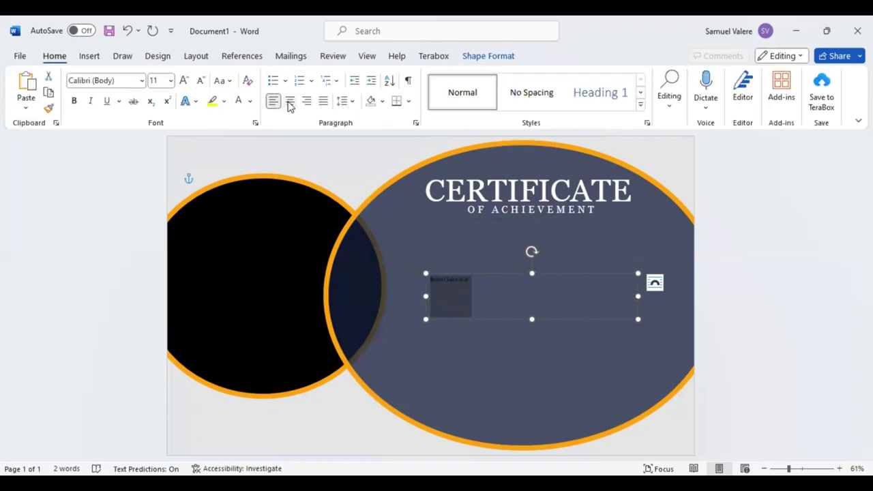
key("ctrl+e")
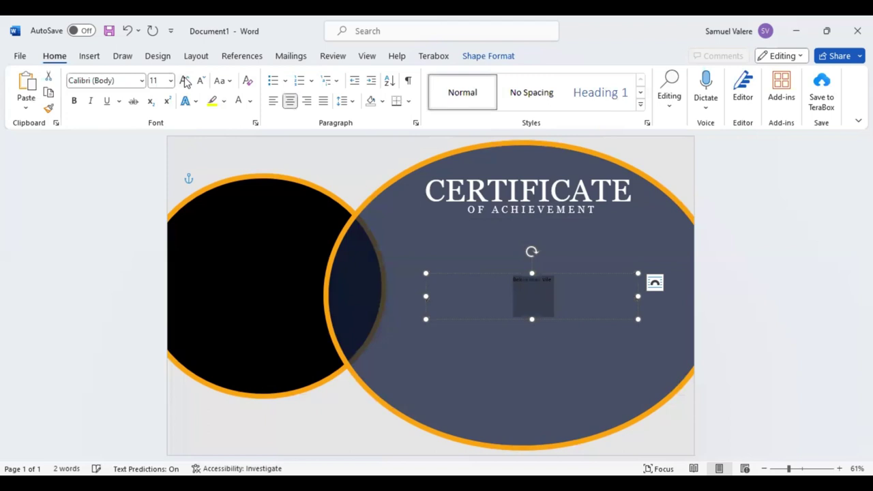
type("36")
key("Return")
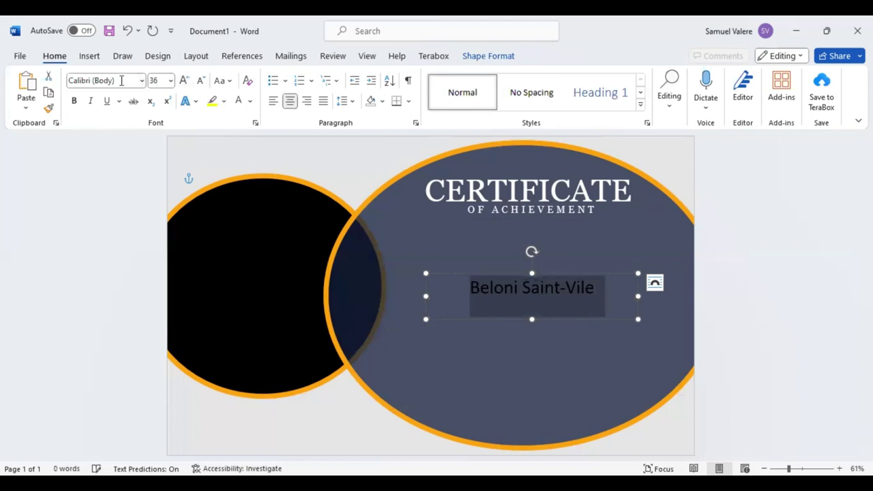
left_click(121, 81)
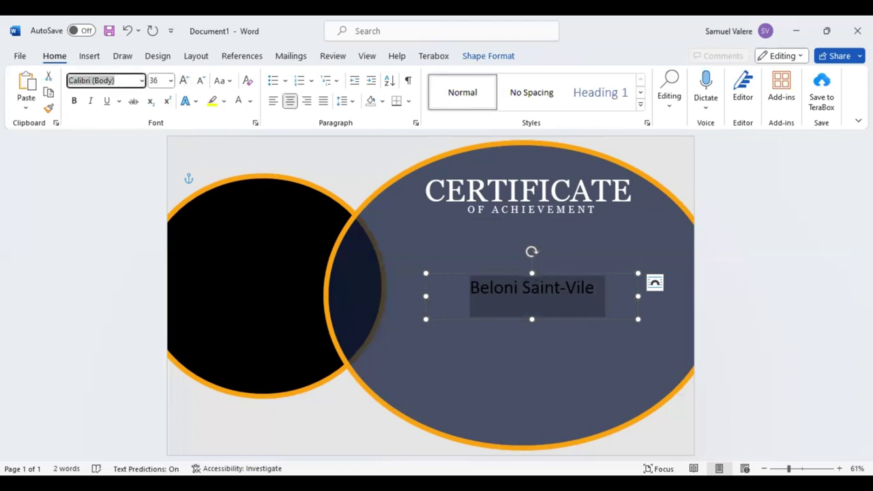
type("Harrington")
key("Return")
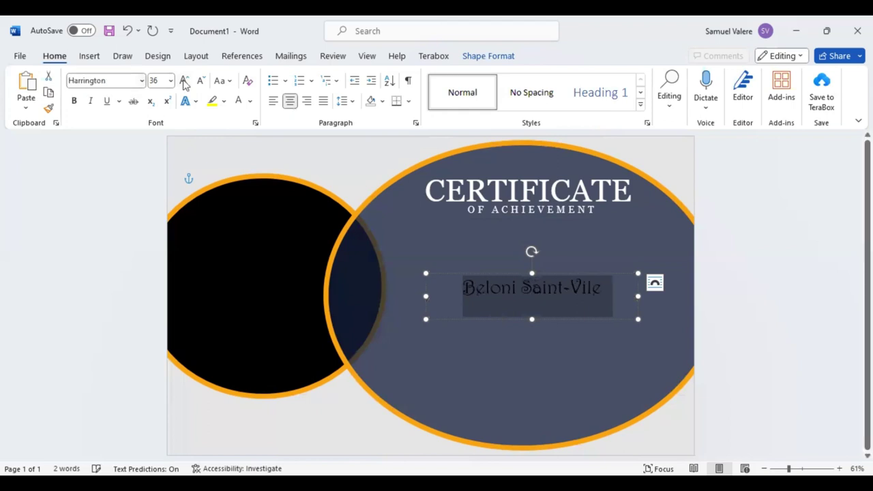
left_click(183, 81)
left_click(183, 81)
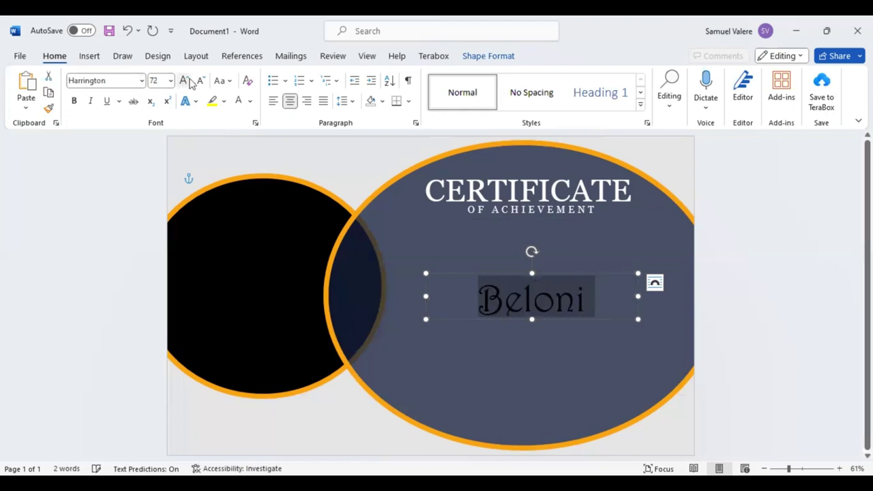
left_click(184, 80)
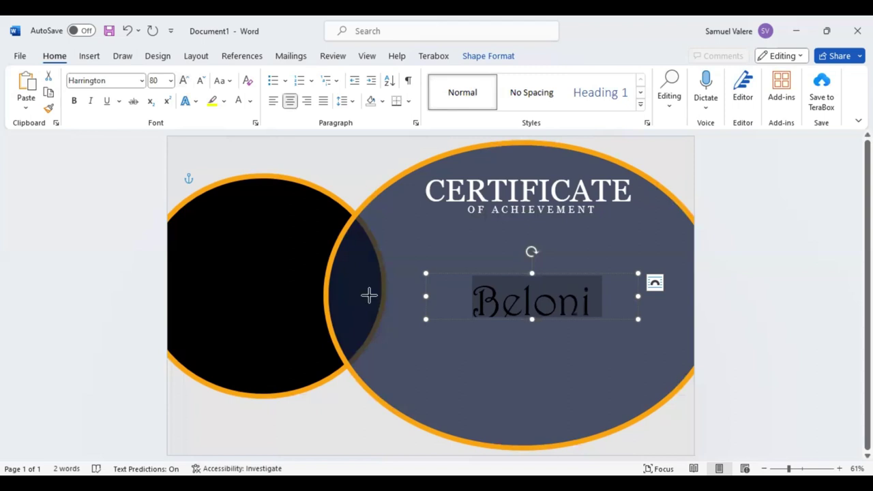
Widen the name box so the name fits one line, then position it under the title
left_click_drag(369, 294, 311, 295)
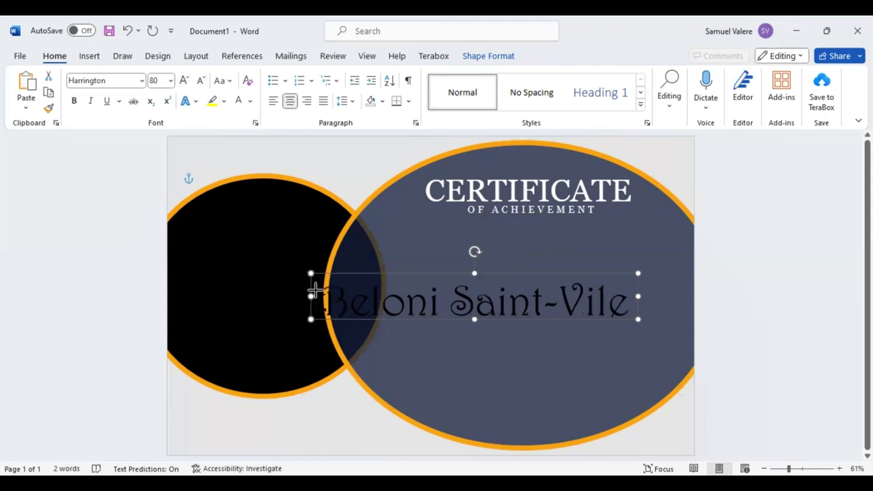
left_click_drag(315, 291, 316, 291)
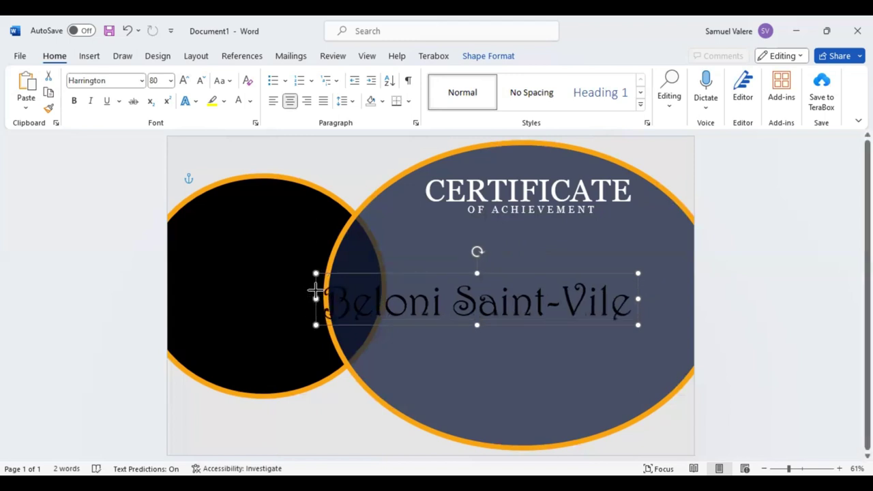
left_click_drag(315, 291, 332, 292)
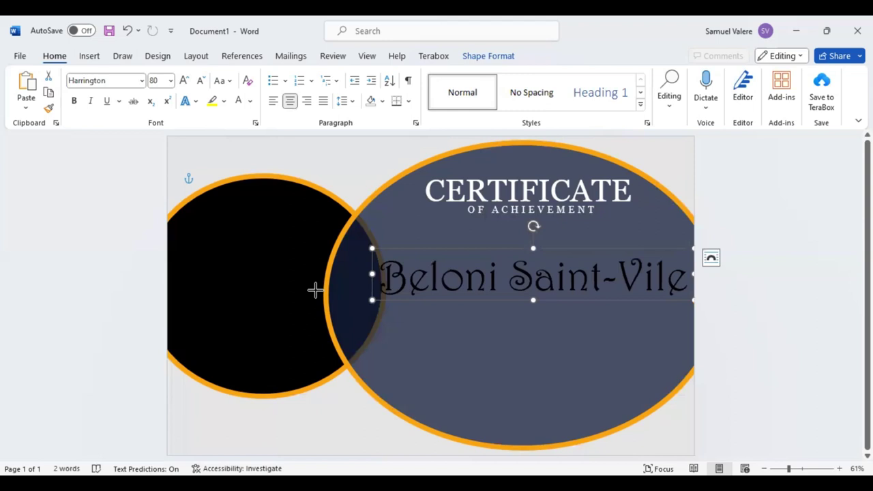
key("Left")
key("Left")
key("ctrl+Left")
key("ctrl+Up")
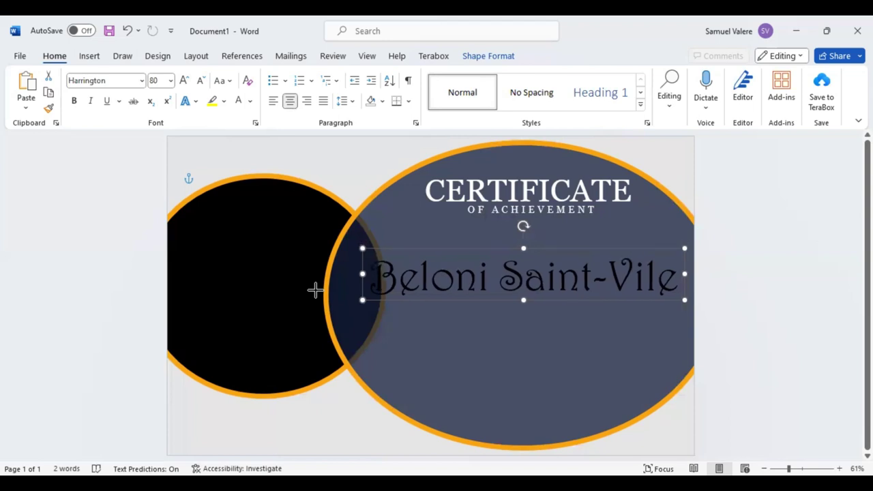
key("ctrl+Right")
key("ctrl+Left")
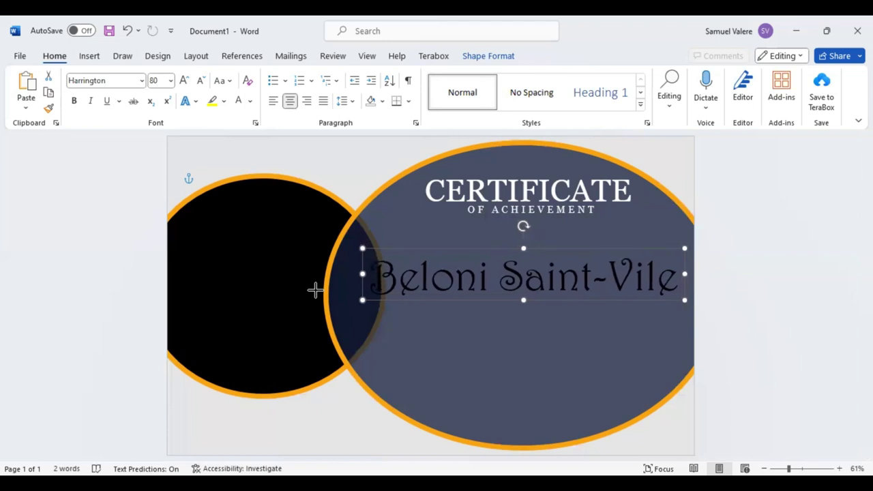
key("ctrl+Left")
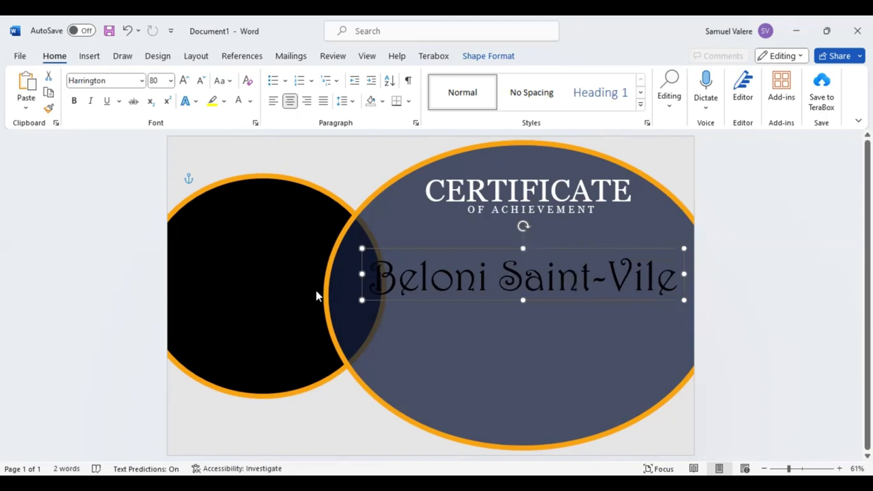
Colour the whole recipient name orange
triple_click(544, 255)
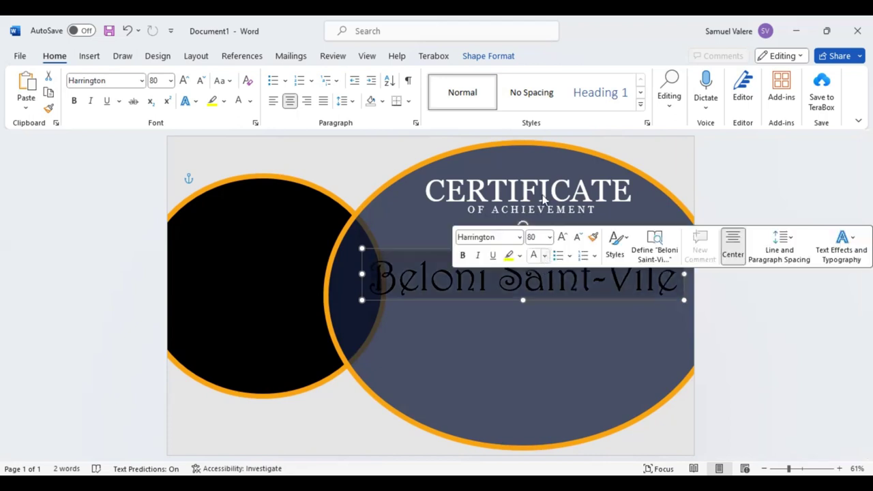
left_click(544, 255)
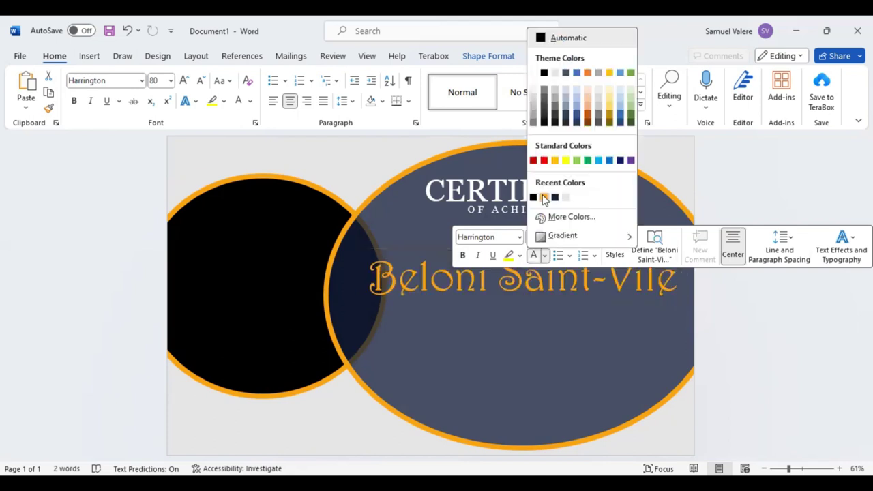
left_click(544, 197)
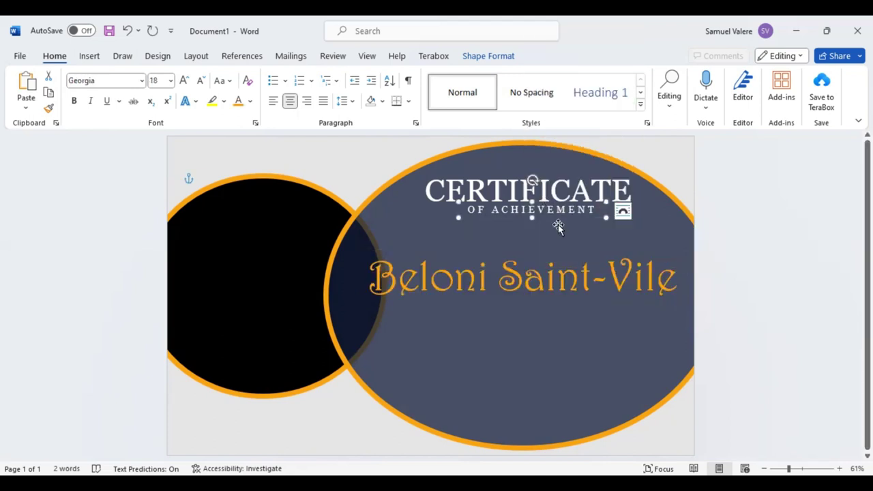
Duplicate the OF ACHIEVEMENT box below it and replace its text with the presented-to line
left_click_drag(557, 227, 555, 255)
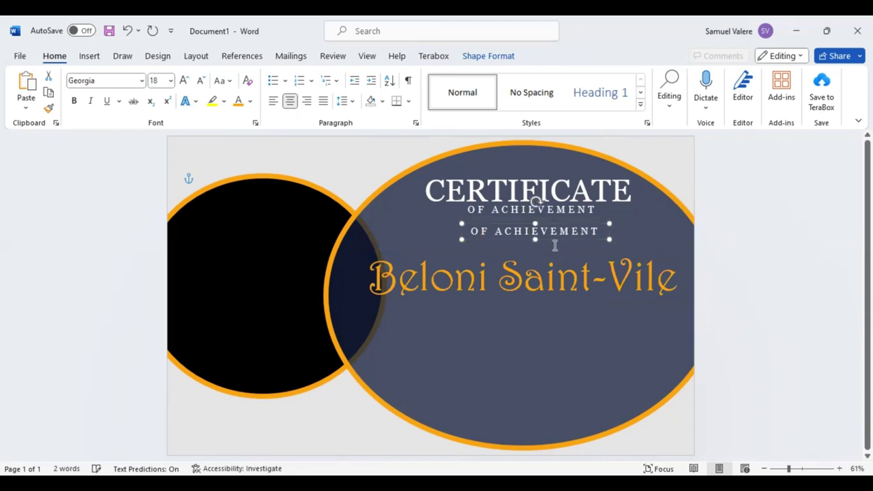
triple_click(553, 250)
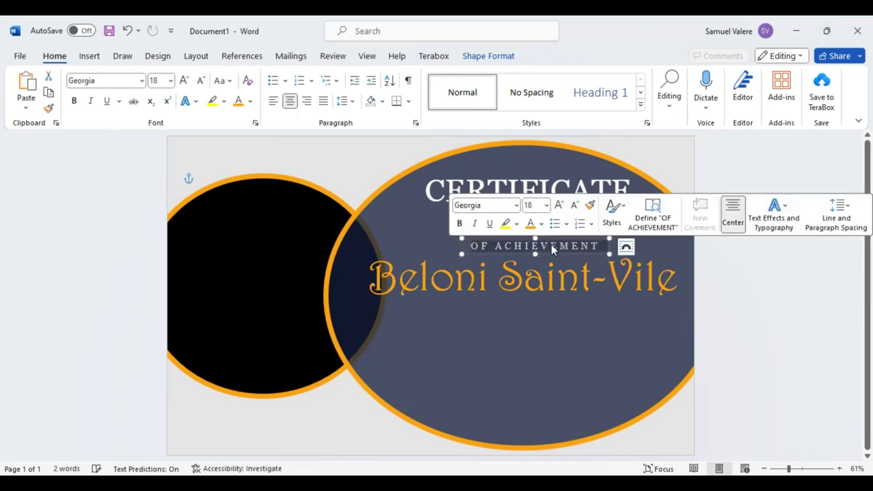
type("This")
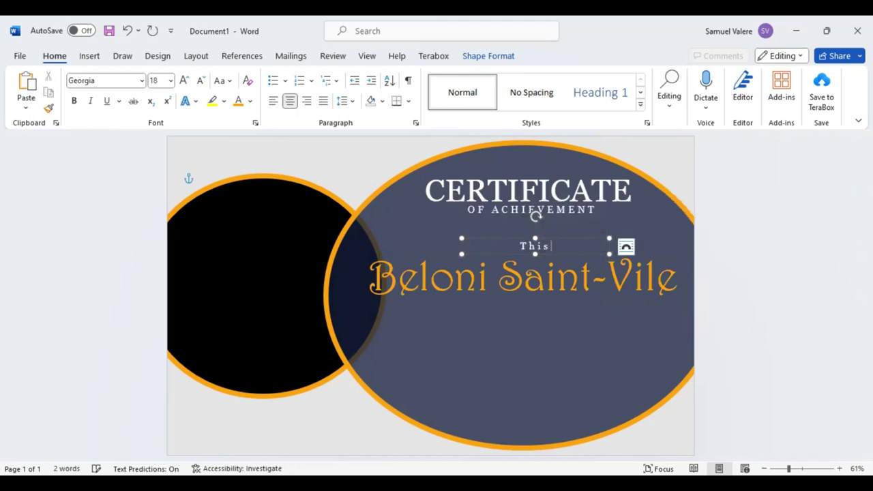
type(" Cert")
type("ificate ")
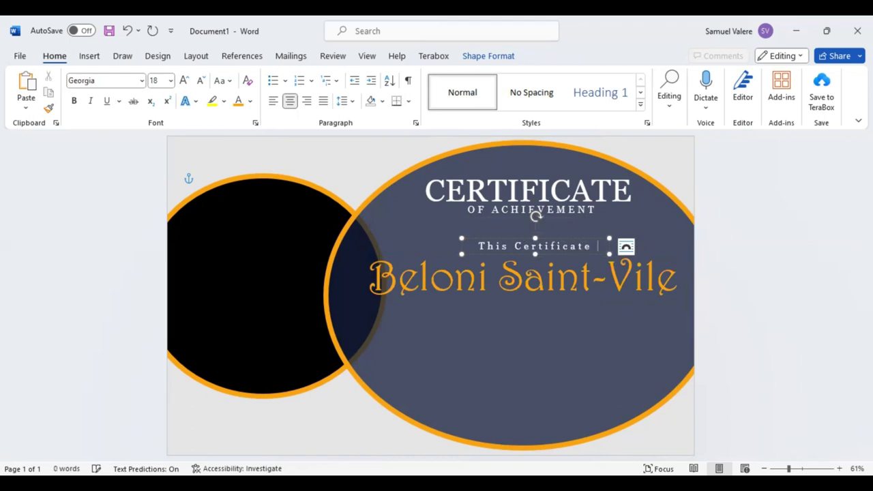
type("Is")
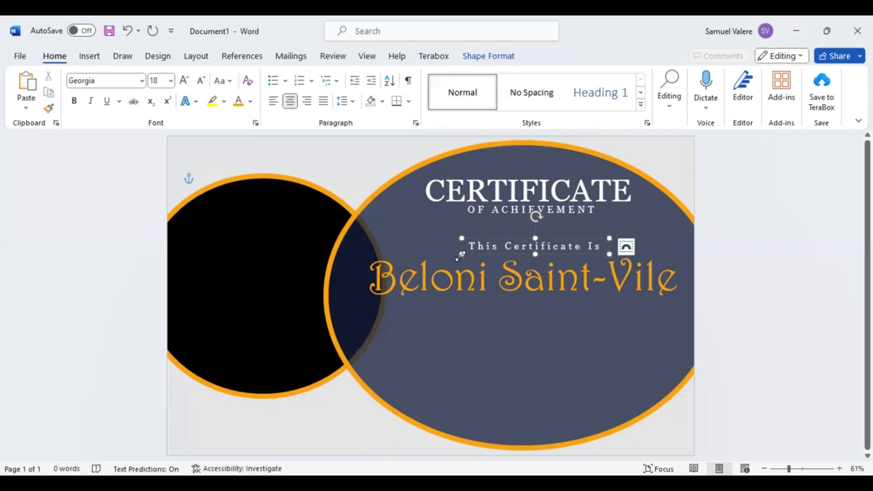
Widen the new box until 'This Certificate Is Proudly Presented To' shows, then nudge it up
left_click_drag(460, 255, 361, 255)
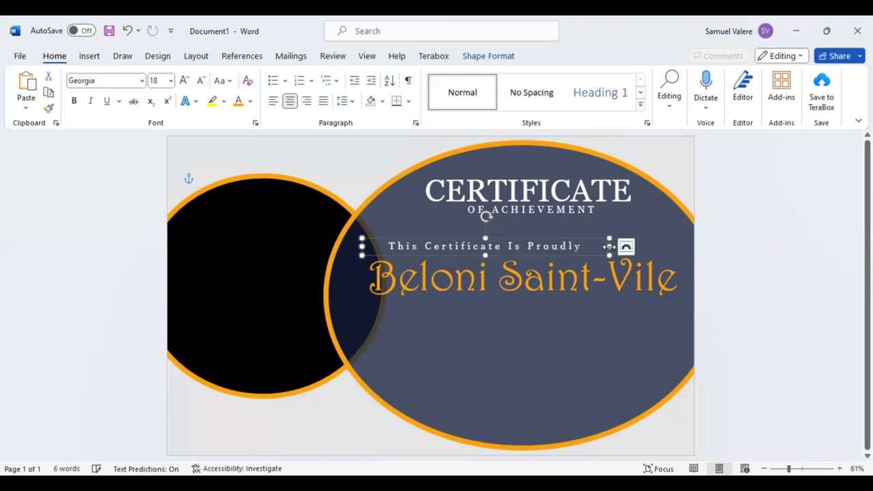
left_click_drag(677, 251, 679, 247)
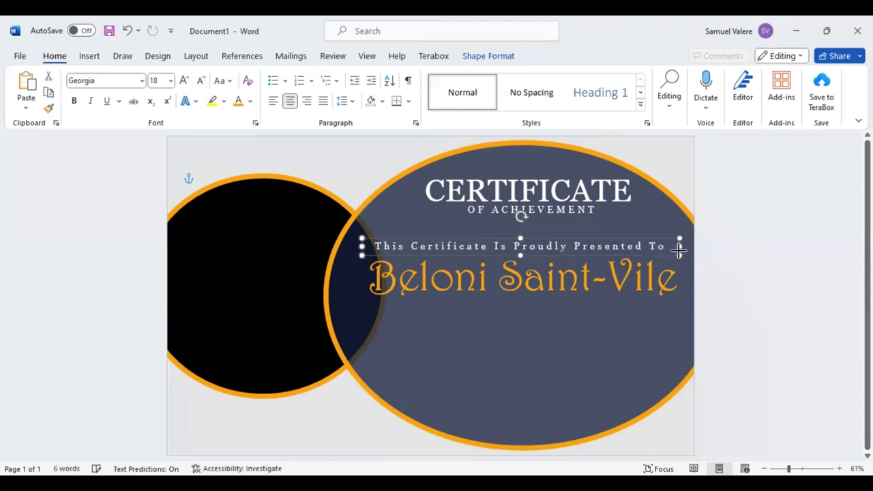
left_click_drag(571, 256, 579, 255)
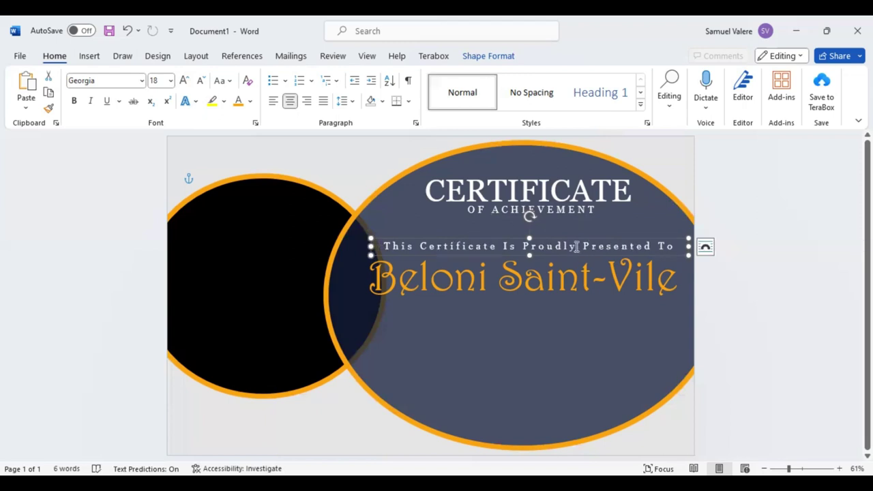
key("Up")
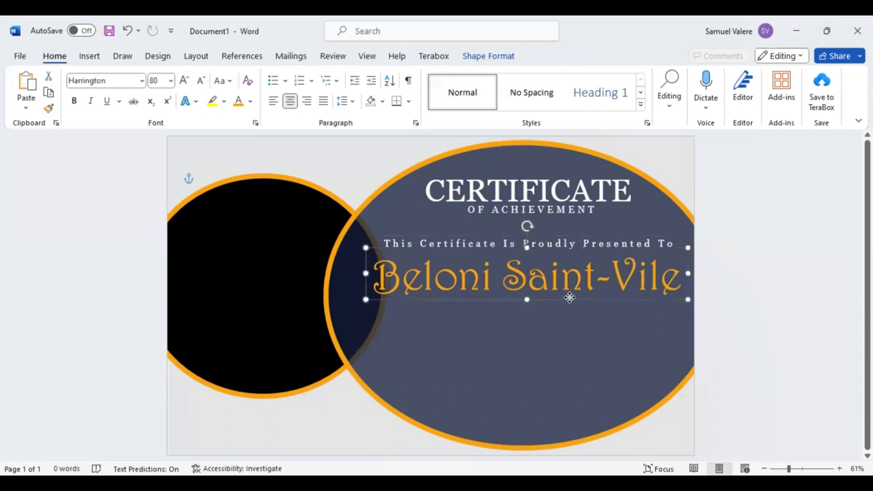
Shift the recipient name slightly right and reduce it to 75 pt
left_click_drag(567, 298, 571, 297)
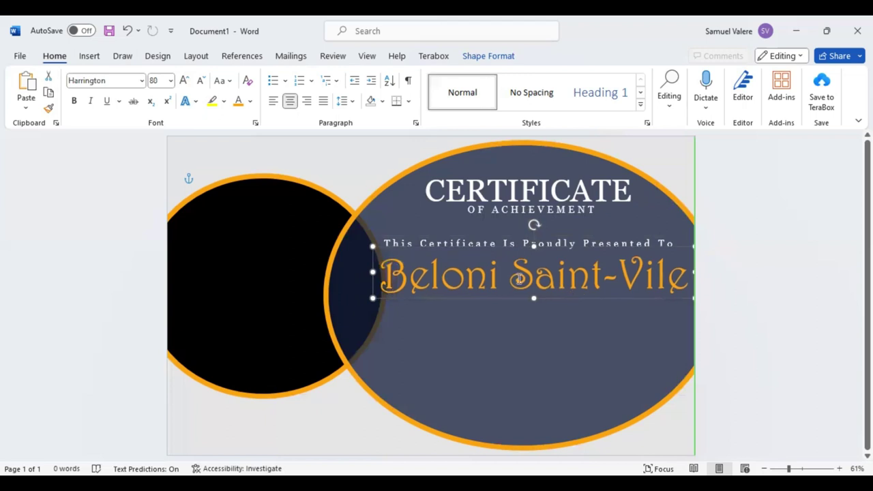
right_click(563, 256)
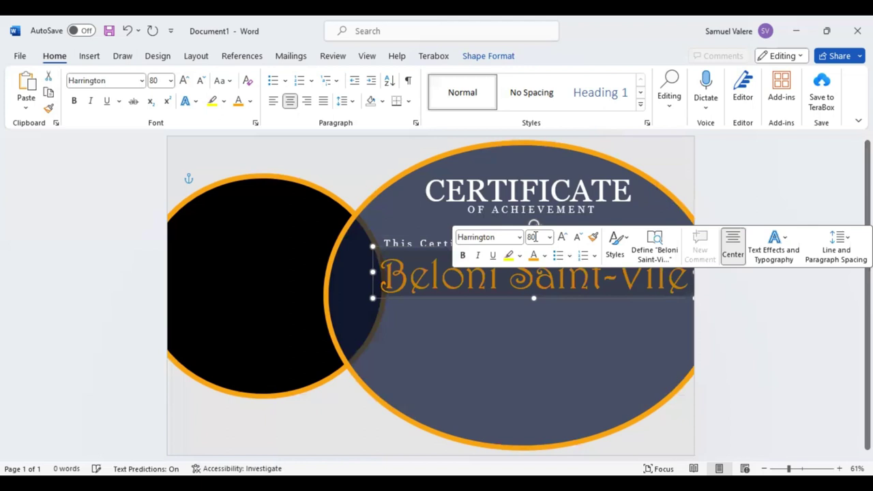
type("75")
key("Return")
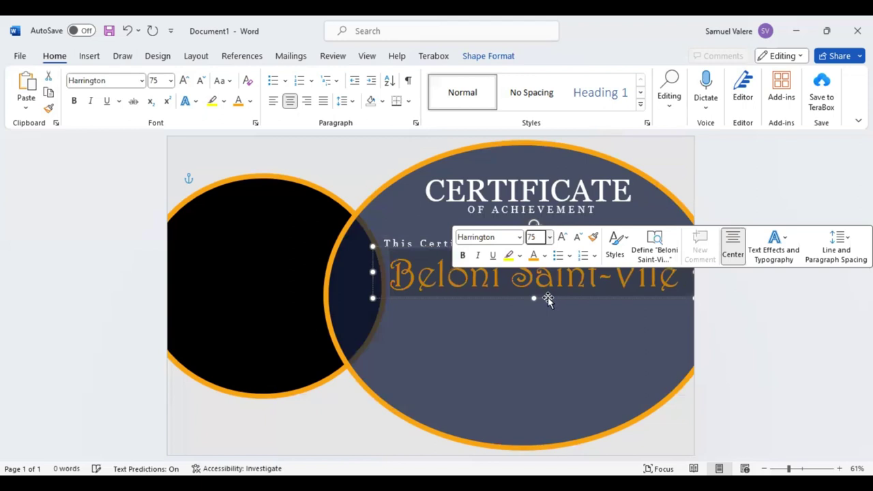
left_click(548, 299)
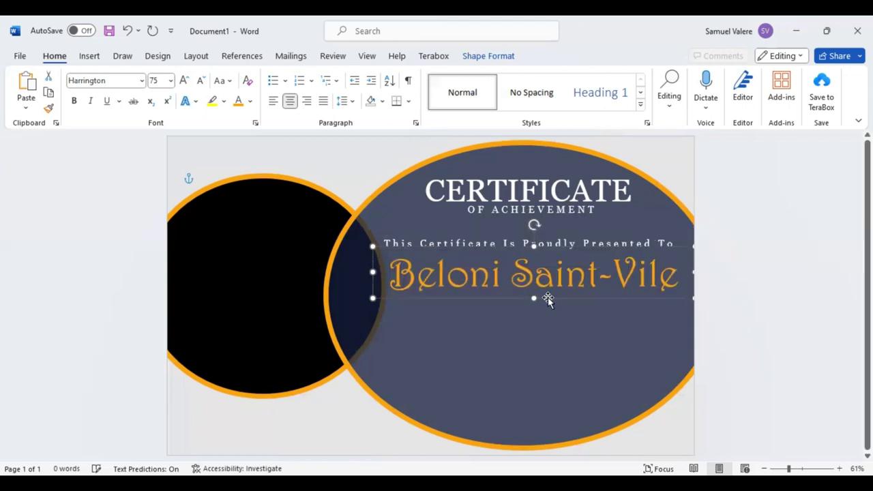
Nudge the 'This Certificate Is Proudly Presented To' line slightly right
left_click(502, 236)
key("Right")
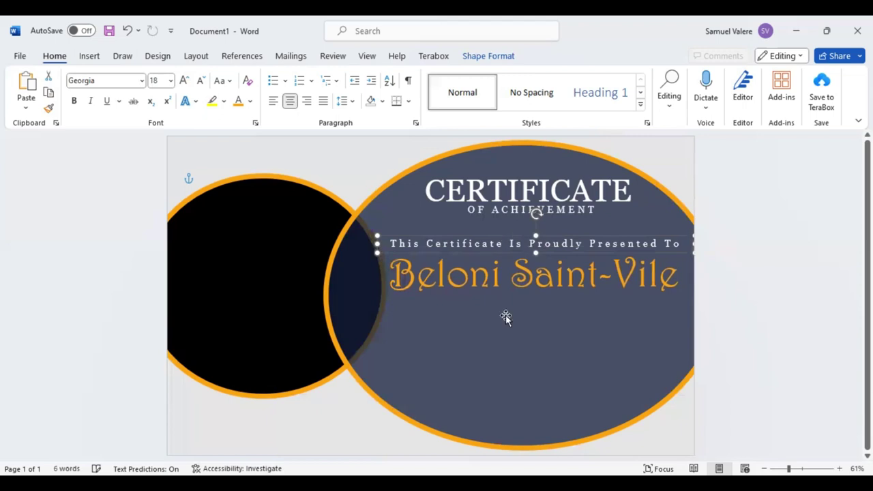
left_click(90, 58)
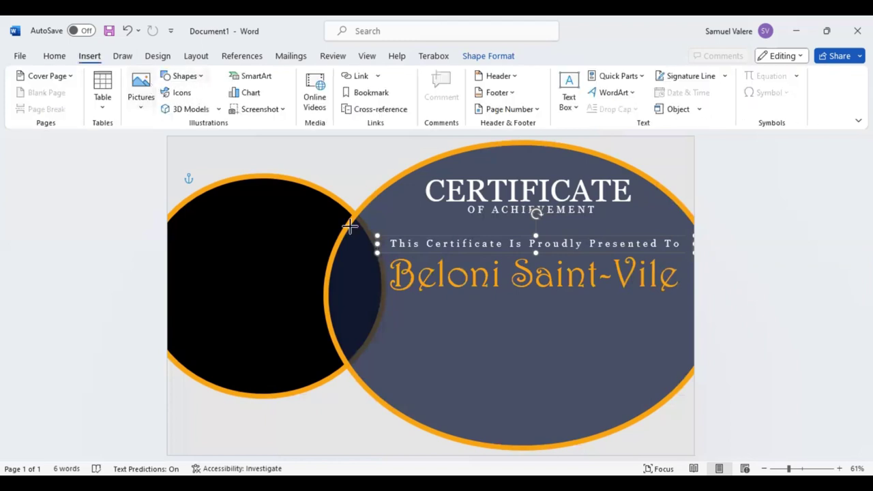
Draw a text box below the name and paste the acknowledgment paragraph into it
left_click_drag(418, 315, 600, 356)
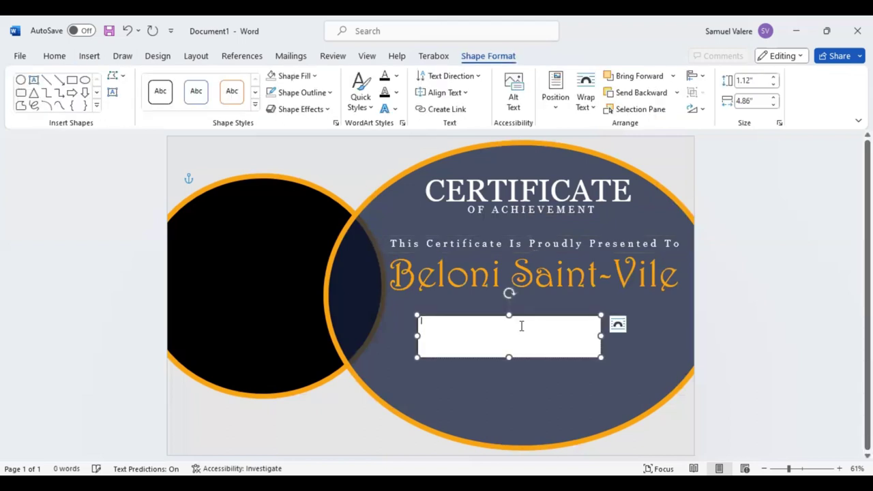
type("In acknowledgment of your extraordinary contributions, we extend our deepest gratitude. Your steadfast commitment to excellence, coupled with your innovative approach, has resulted in accomplishments that have redefined our aspirations. Your passion and dedication continue to inspire us all.")
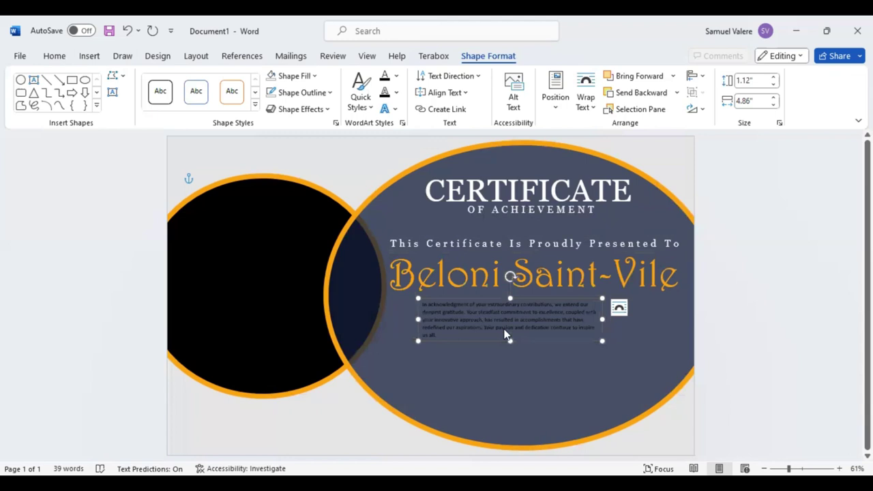
Centre the acknowledgment paragraph and set it in 16 pt Georgia
key("ctrl+a")
key("ctrl+bracketright")
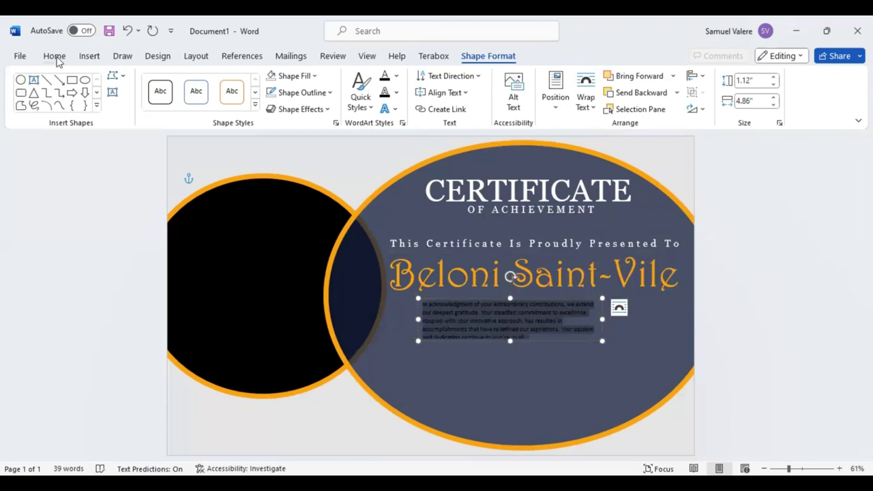
left_click(55, 58)
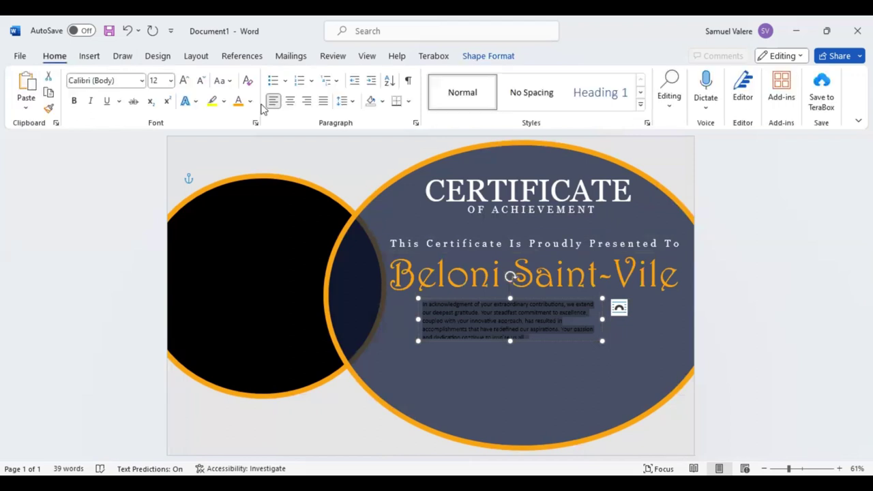
key("ctrl+e")
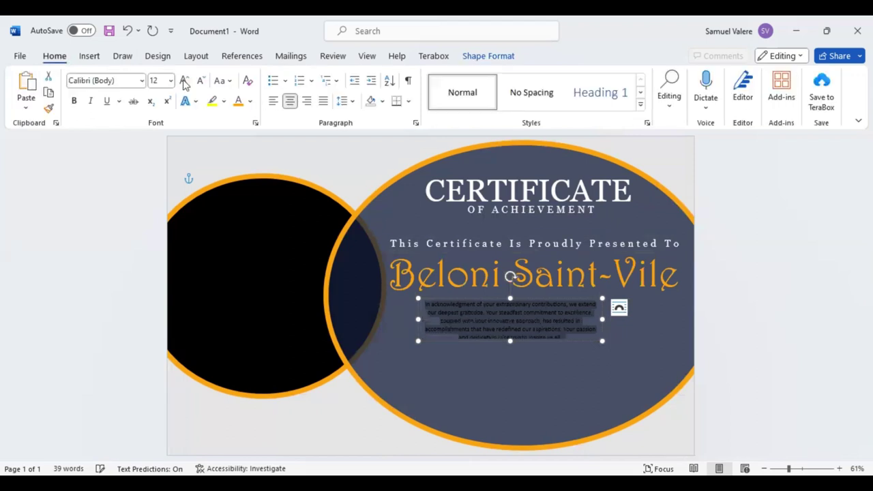
double_click(184, 82)
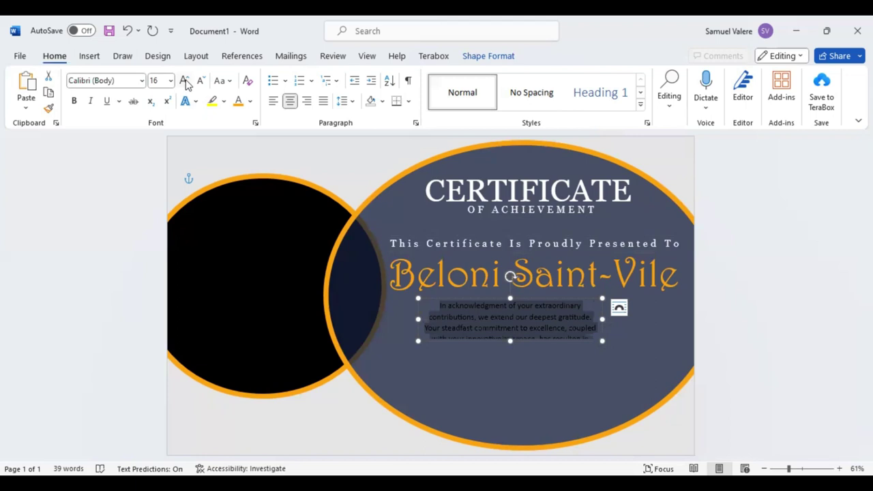
left_click(117, 82)
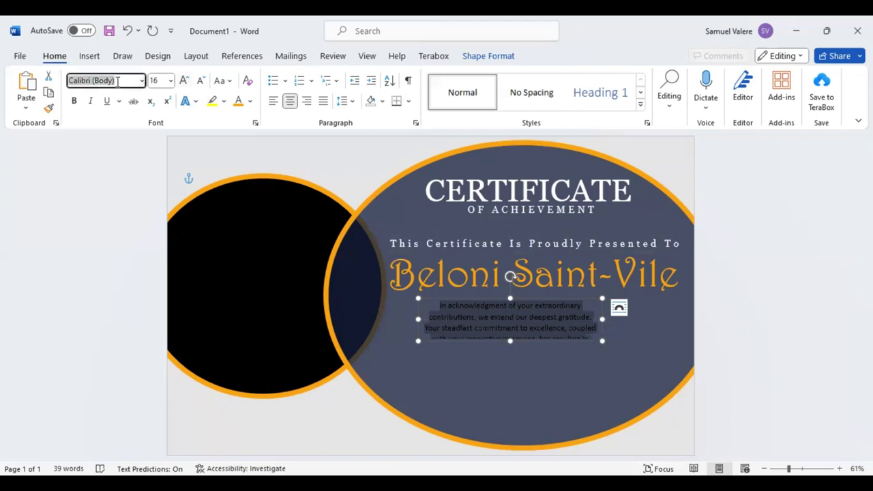
type("Georgia")
key("Return")
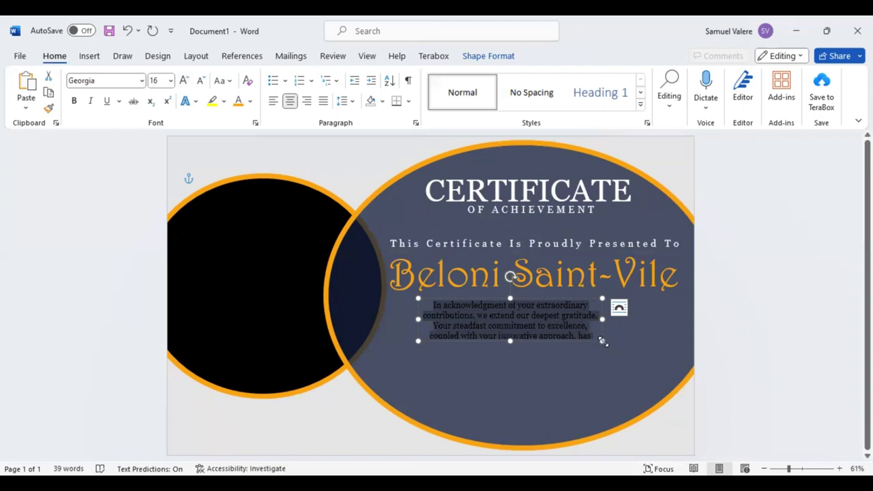
Widen and reposition the paragraph box beneath the name, trimming empty space at its bottom
left_click_drag(602, 340, 658, 360)
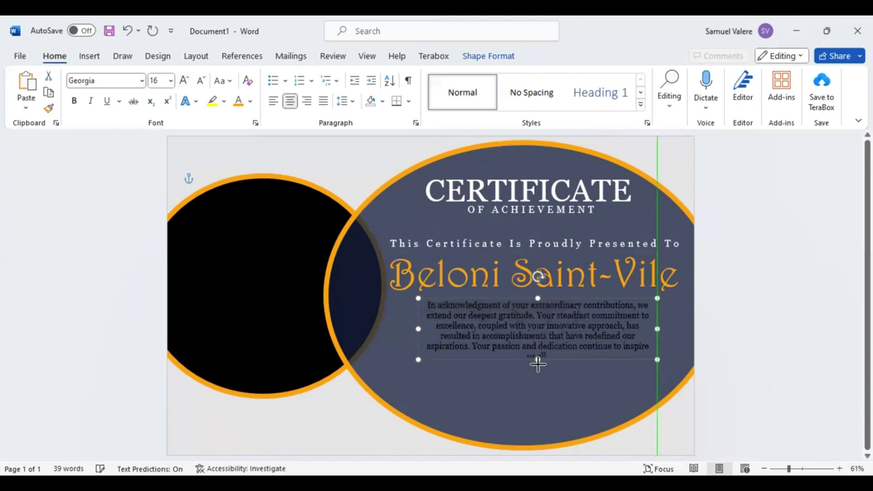
left_click_drag(661, 330, 682, 333)
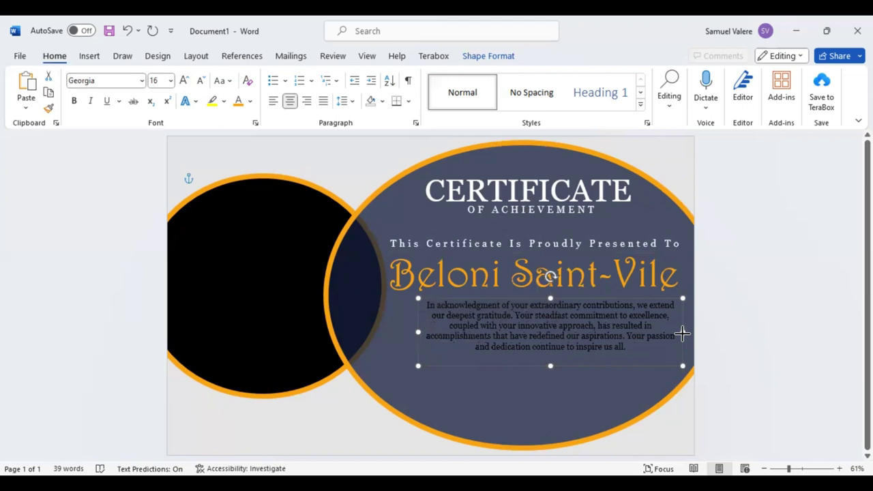
left_click_drag(590, 367, 592, 369)
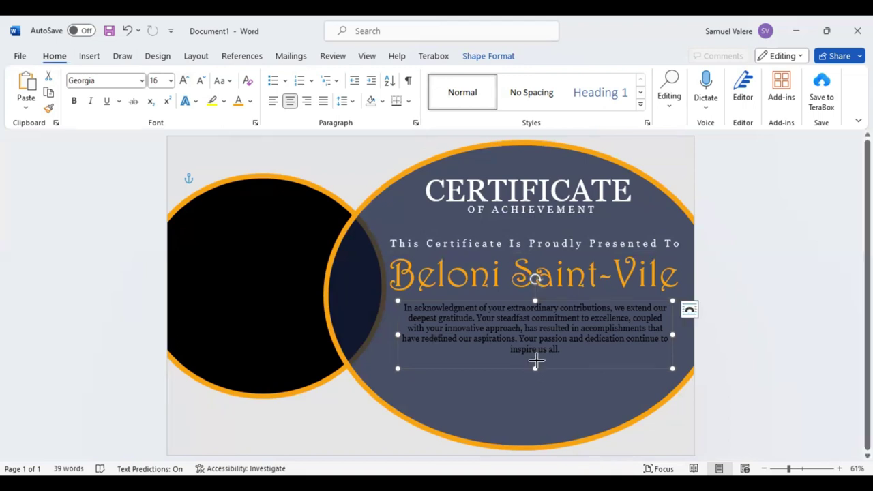
left_click_drag(536, 361, 536, 361)
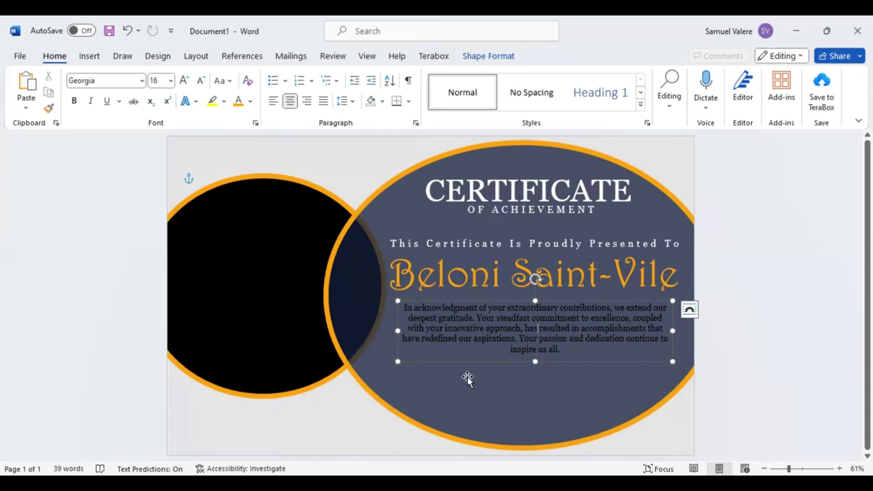
key("ctrl+a")
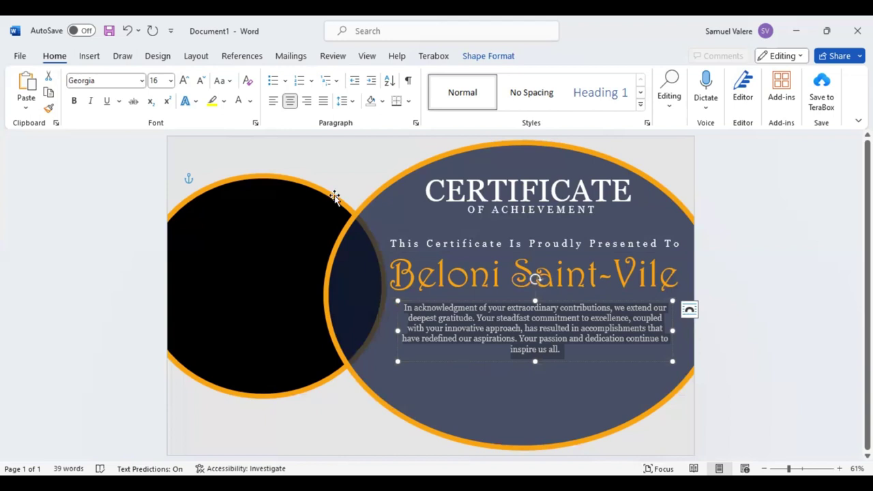
left_click(90, 56)
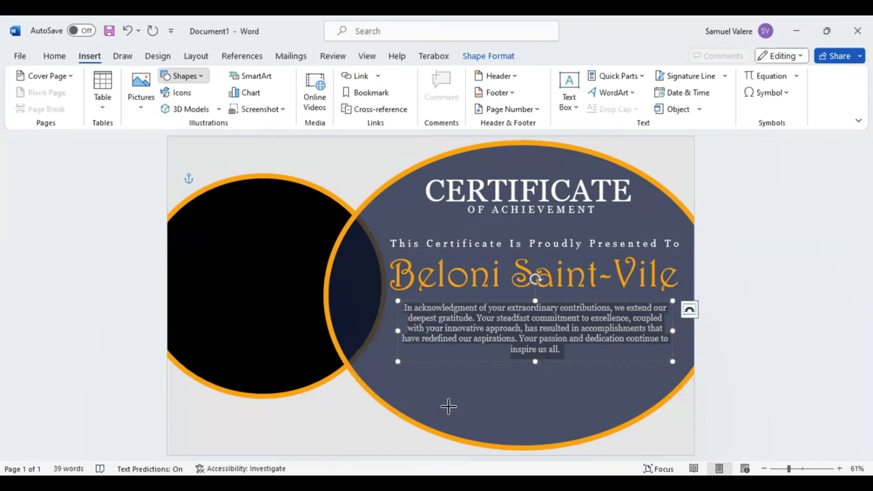
Add a small Signature label near the circle's bottom and set it in Georgia
left_click_drag(476, 418, 425, 408)
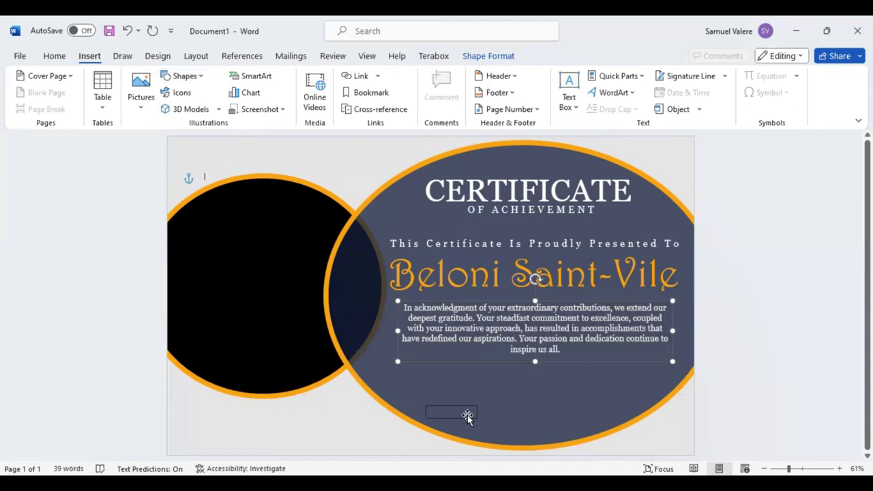
type("Si")
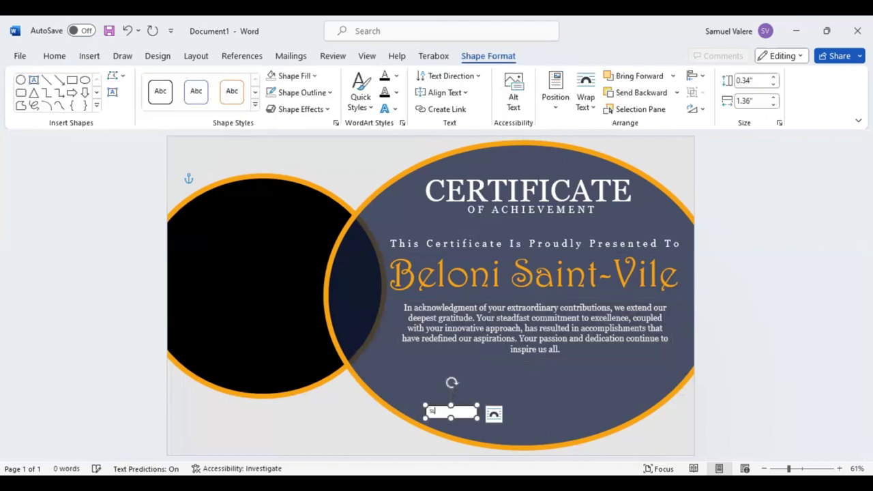
type("a")
type("gna")
type("tu")
type("re")
double_click(473, 410)
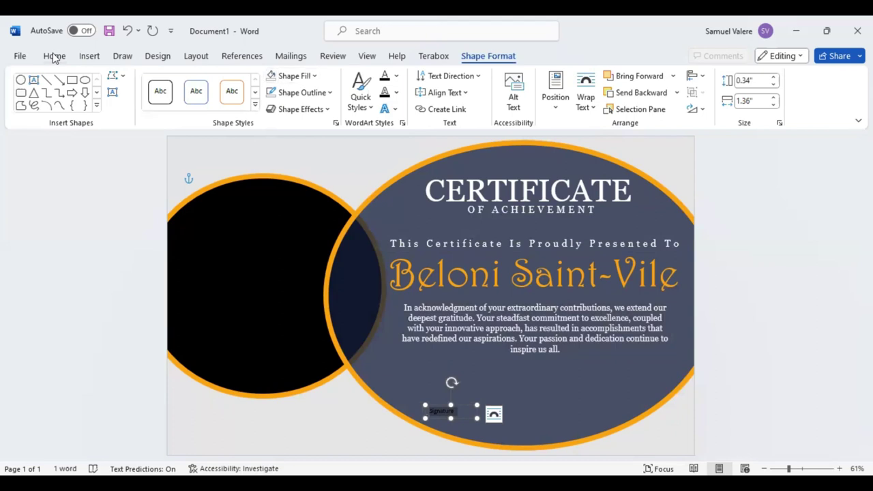
scroll(225, 98, "up", 10)
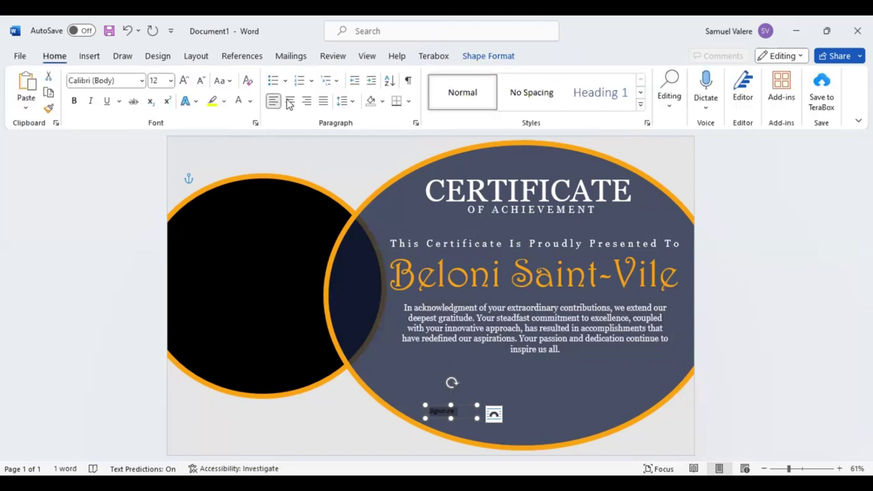
left_click(127, 80)
type("Georgia")
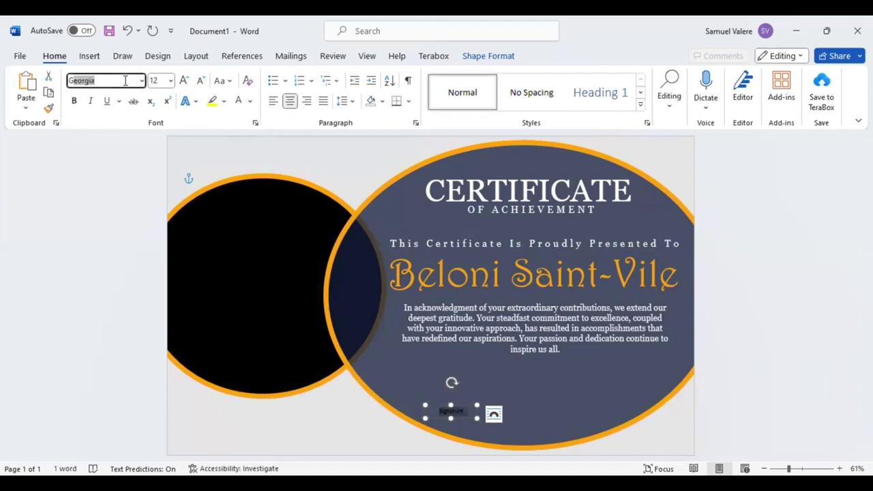
key("Return")
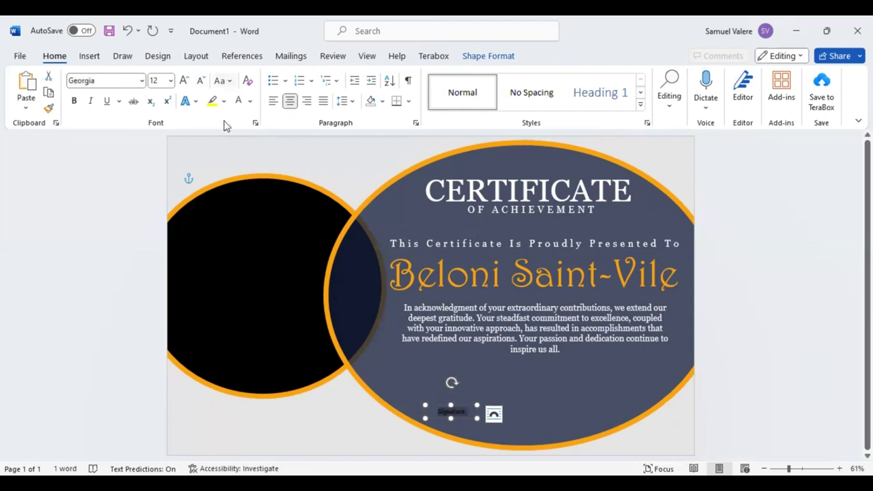
Position the Signature label, then duplicate it and move the copy to the lower right
left_click(457, 417)
left_click_drag(451, 411, 450, 412)
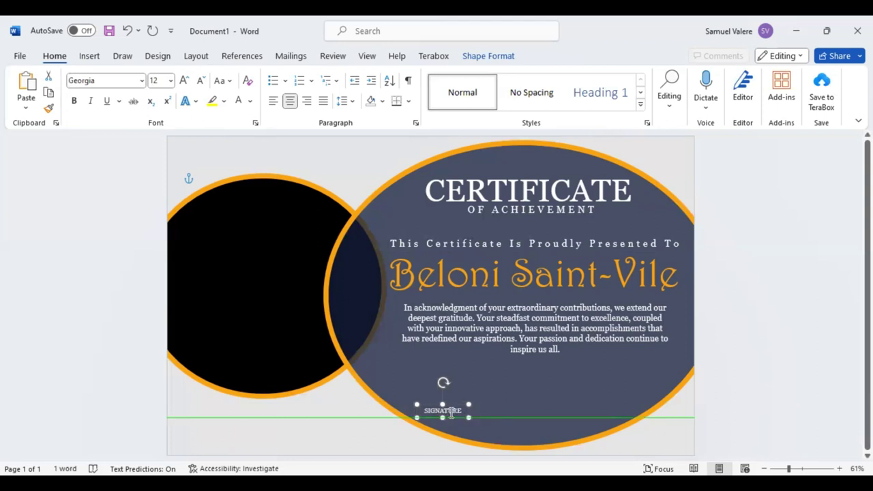
left_click_drag(450, 412, 451, 411)
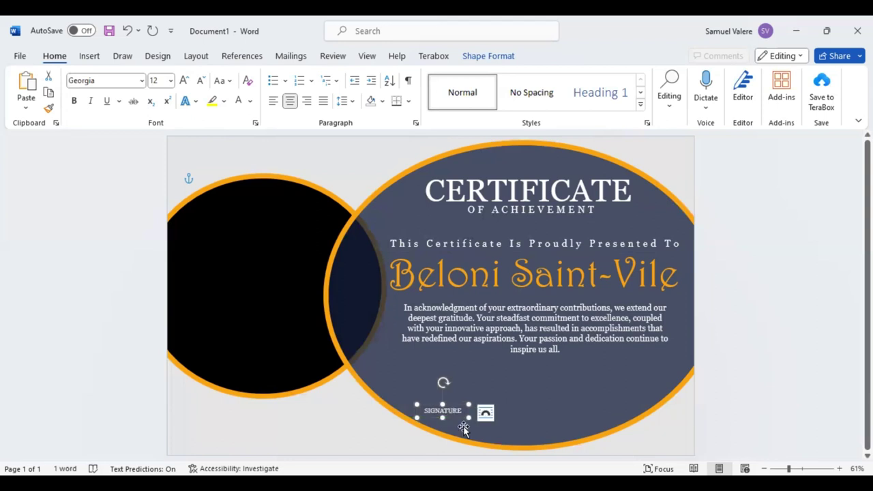
key("ctrl+d")
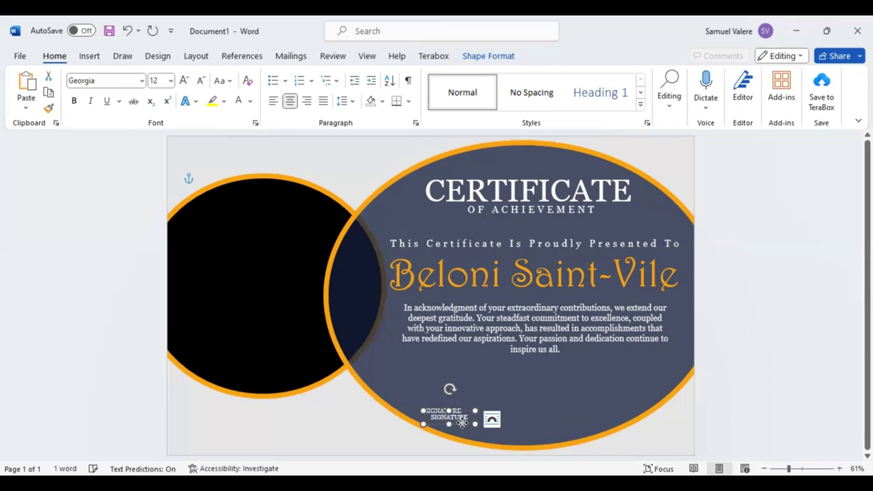
mouse_move(462, 422)
left_mouse_down()
mouse_move(619, 412)
mouse_move(611, 412)
left_mouse_up()
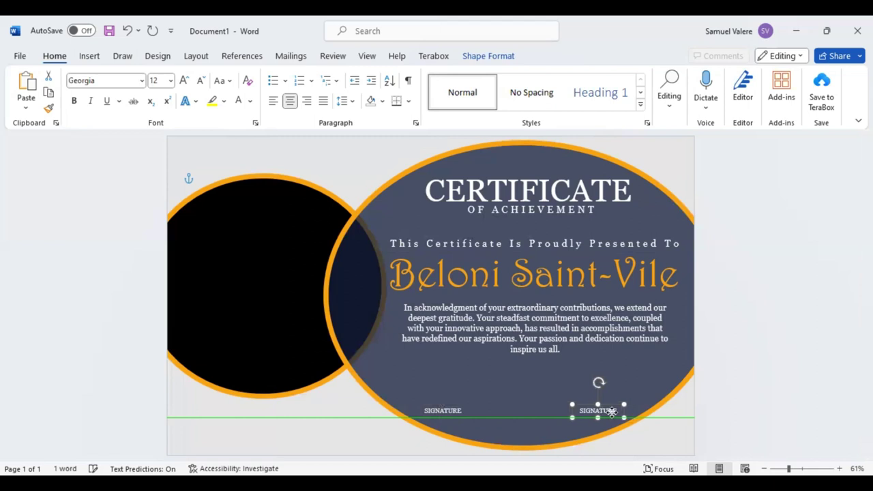
Draw a short straight line above the left SIGNATURE label
left_click(89, 61)
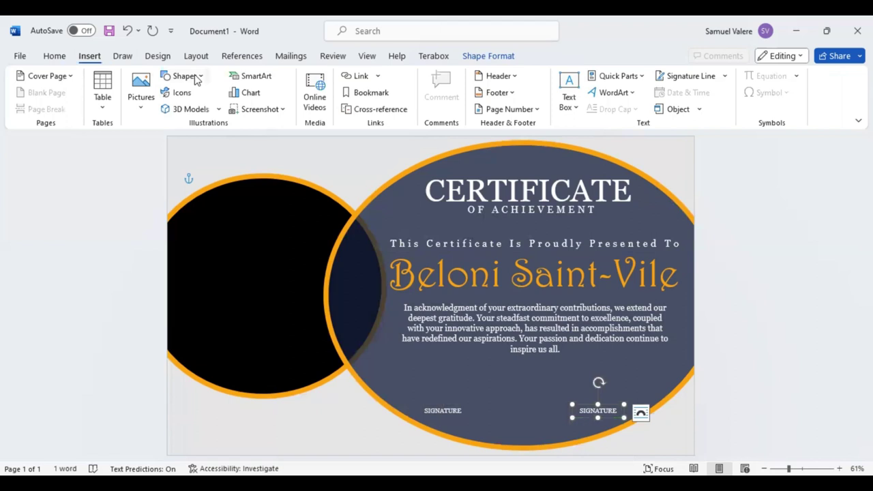
left_click(195, 76)
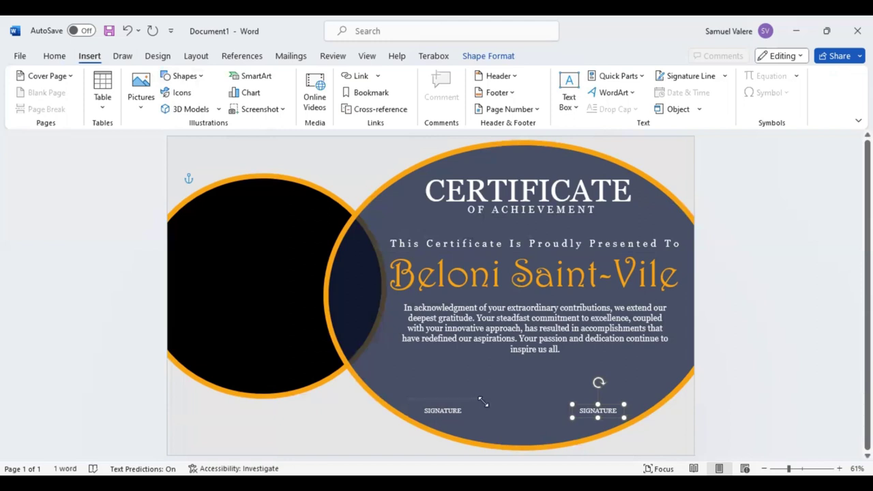
left_click_drag(483, 402, 480, 405)
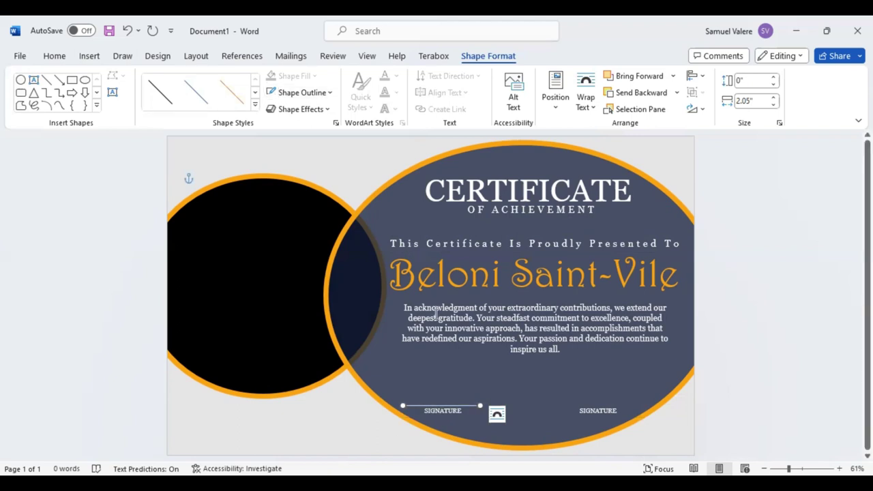
key("Right")
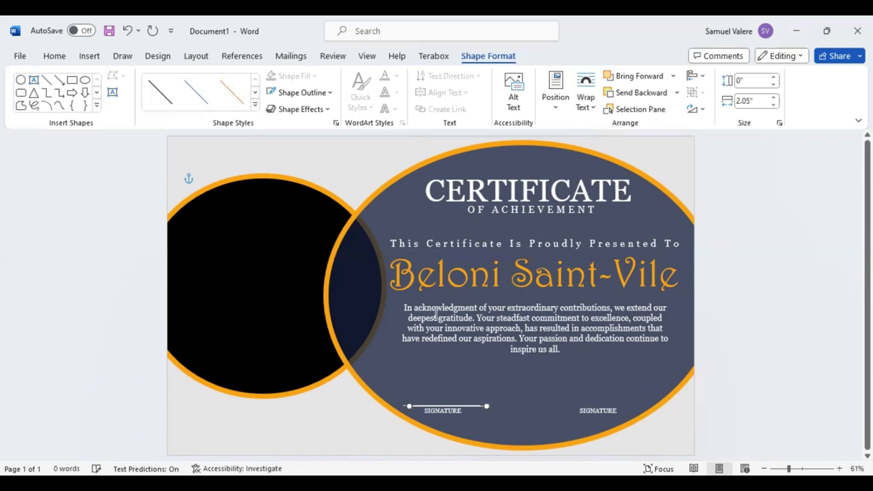
Copy the line above the right SIGNATURE label and lower the acknowledgement paragraph slightly
key("ctrl+v")
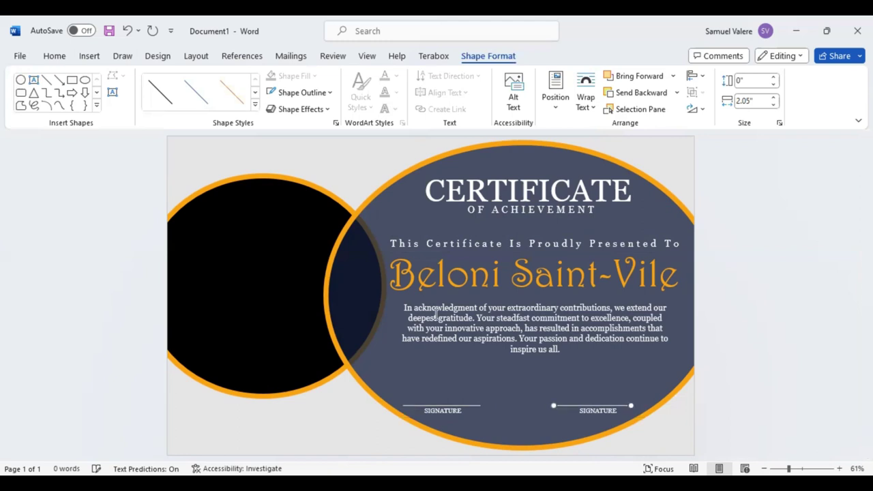
key("Right")
key("ctrl+Right")
key("ctrl+Left")
key("ctrl+Right")
left_click_drag(550, 366, 548, 377)
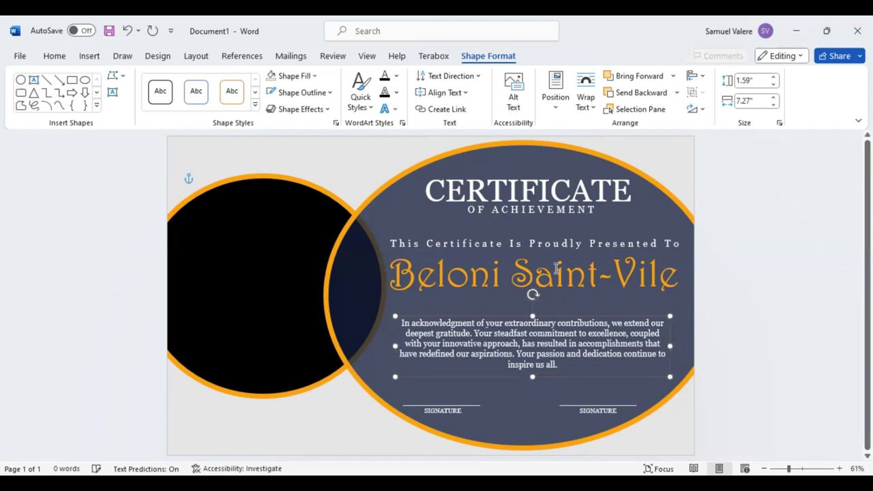
Lower the recipient's name slightly and show the shapes gallery's Stars and Banners section
left_click_drag(559, 305, 560, 309)
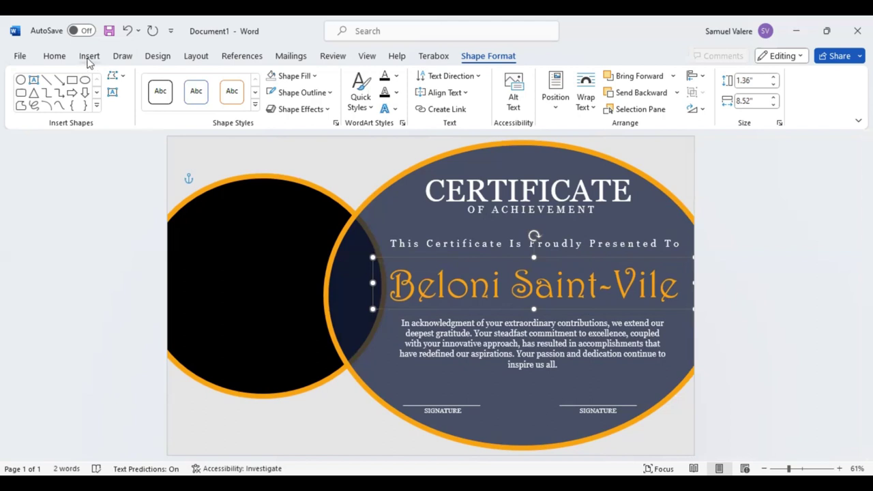
left_click(97, 106)
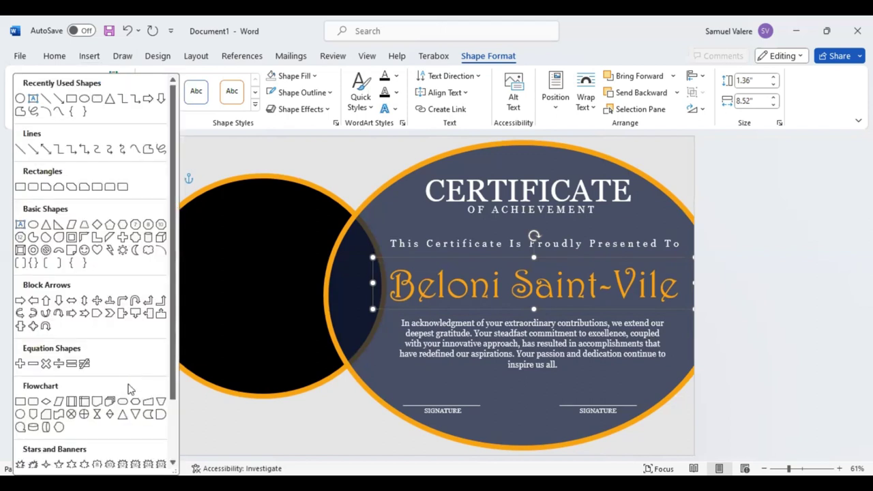
scroll(132, 405, "down", 2)
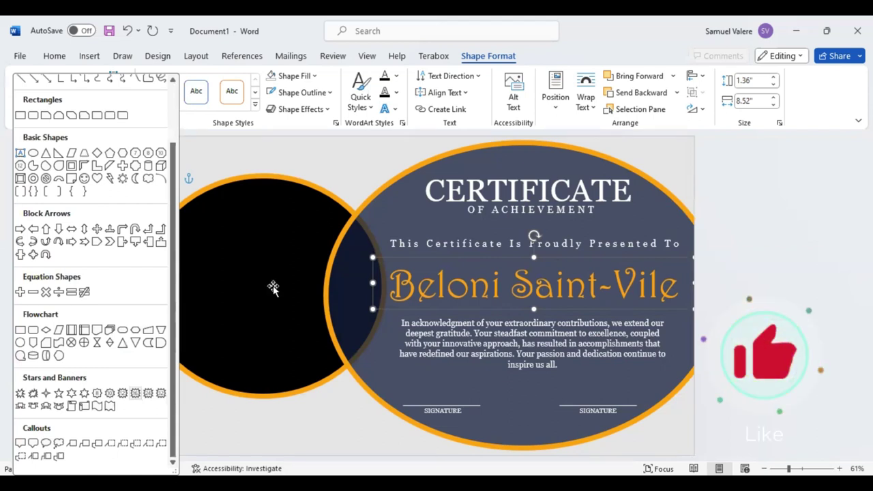
Insert a many-pointed star over the black left circle and enlarge it to 3.34 by 3.23 inches
left_click(275, 268)
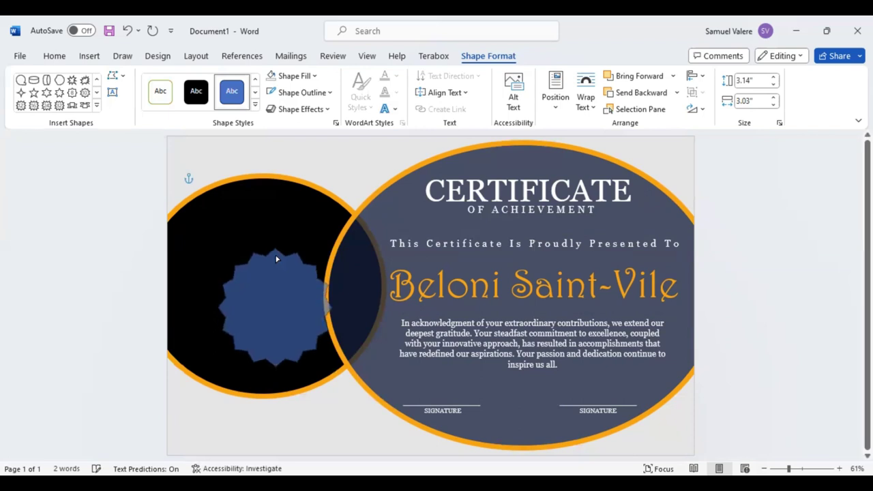
left_click(317, 324)
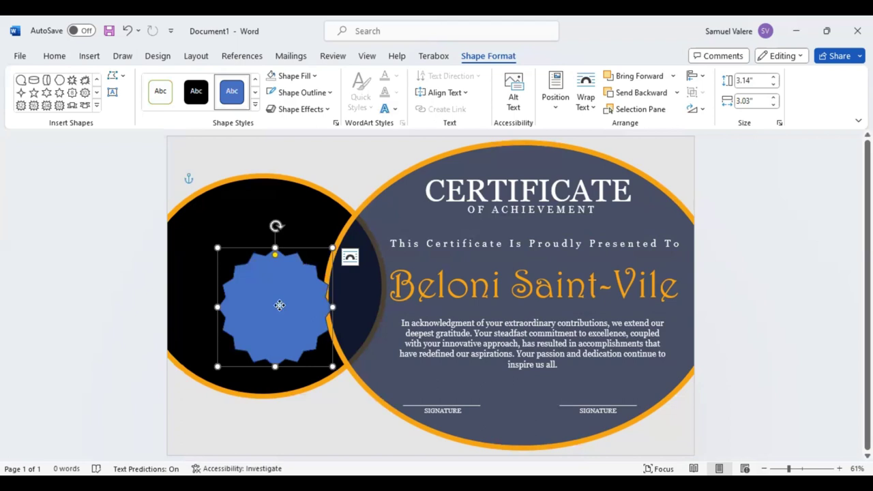
key("shift+Up")
key("shift+Right")
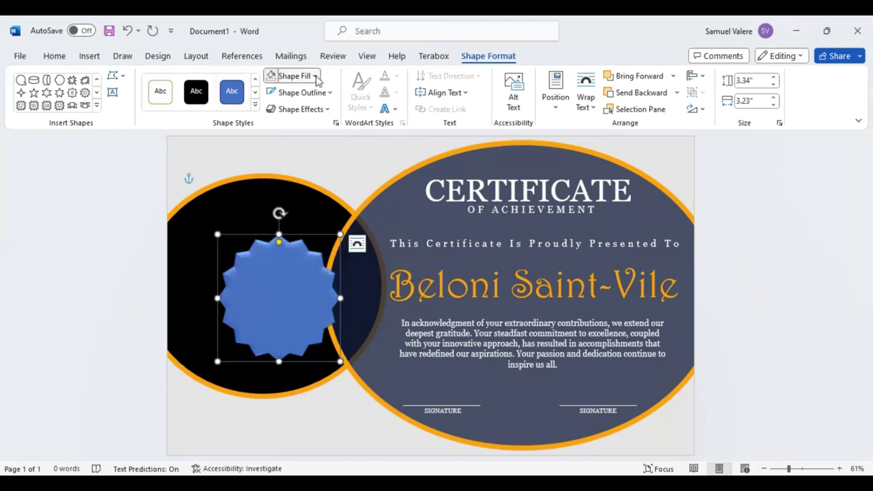
Fill the star with the border's orange and shift it slightly left over the black circle
left_click(316, 77)
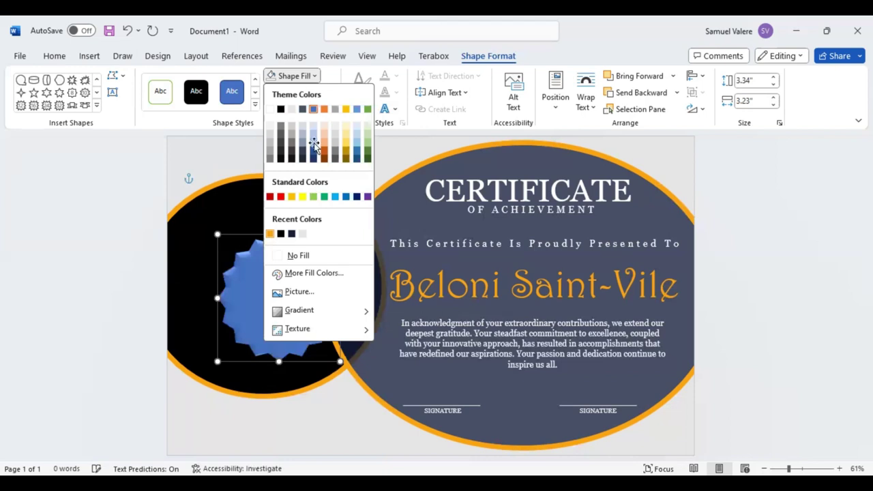
left_click(269, 233)
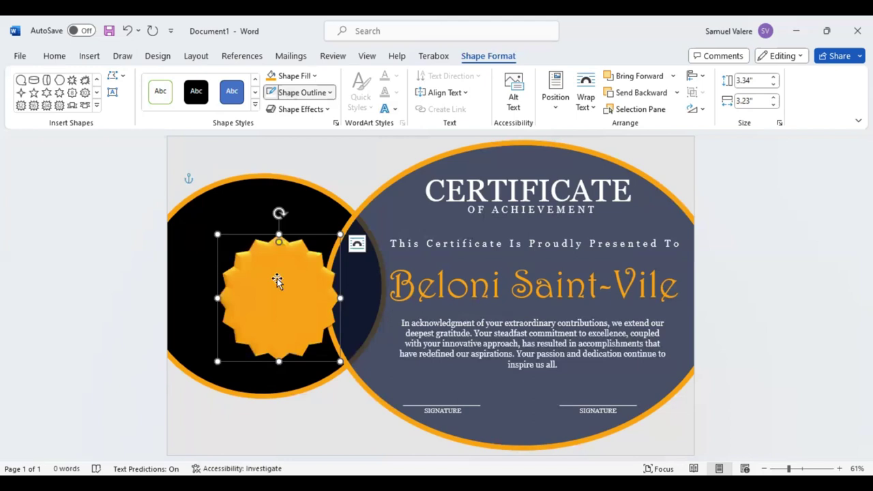
left_click_drag(272, 294, 265, 289)
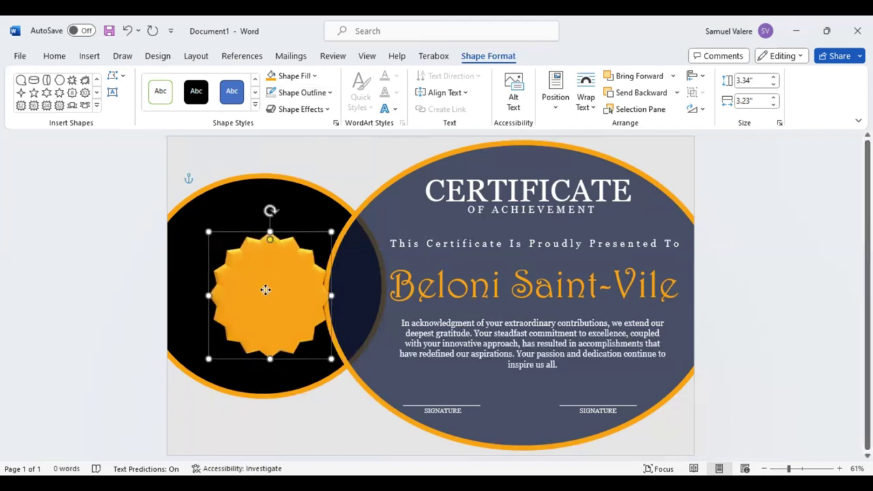
left_click_drag(265, 290, 275, 287)
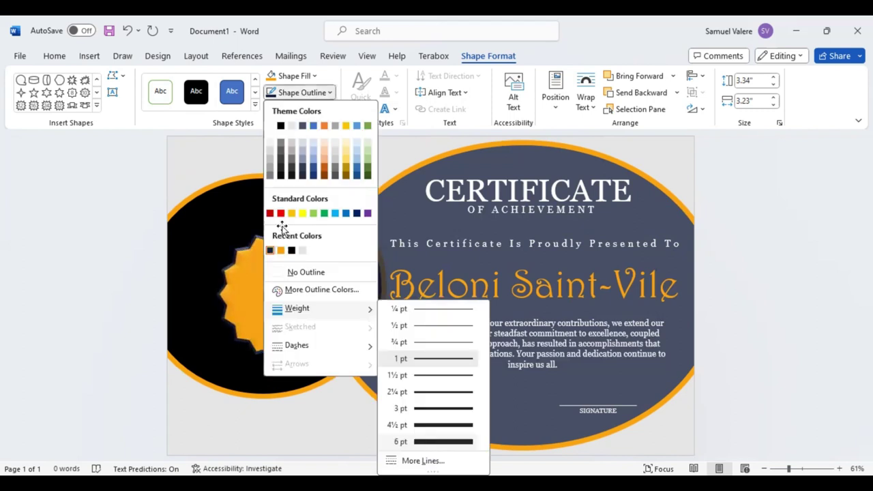
Give the star a thin dark outline weight and pick the Oval shape
left_click(159, 117)
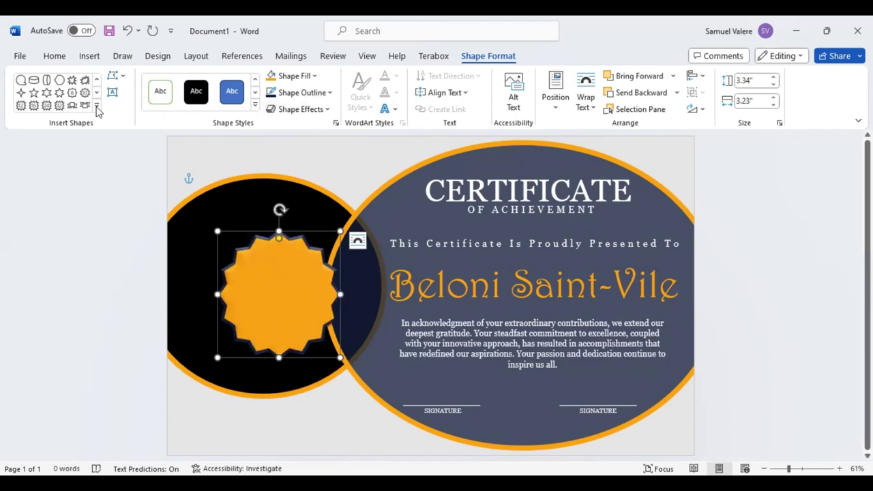
left_click(33, 105)
left_click(33, 100)
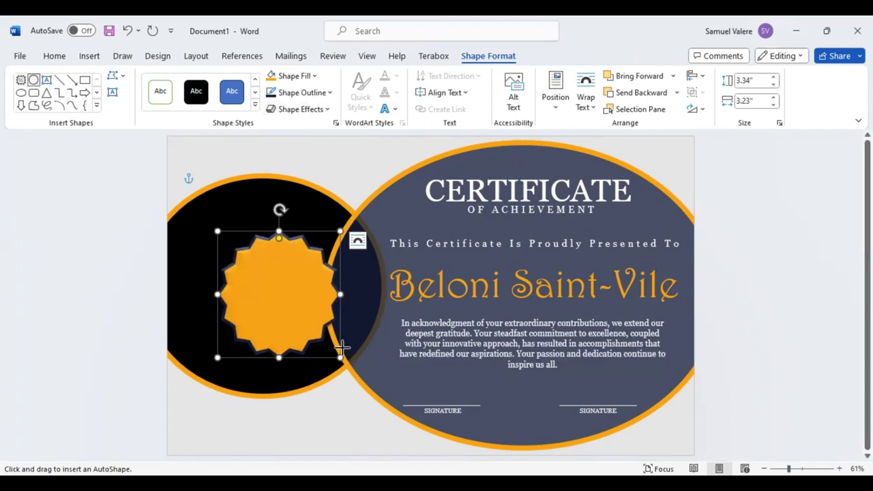
Draw a black 2.64-inch circle centred inside the orange star, leaving a jagged orange ring
left_click_drag(342, 348, 249, 256)
left_click_drag(306, 295, 292, 289)
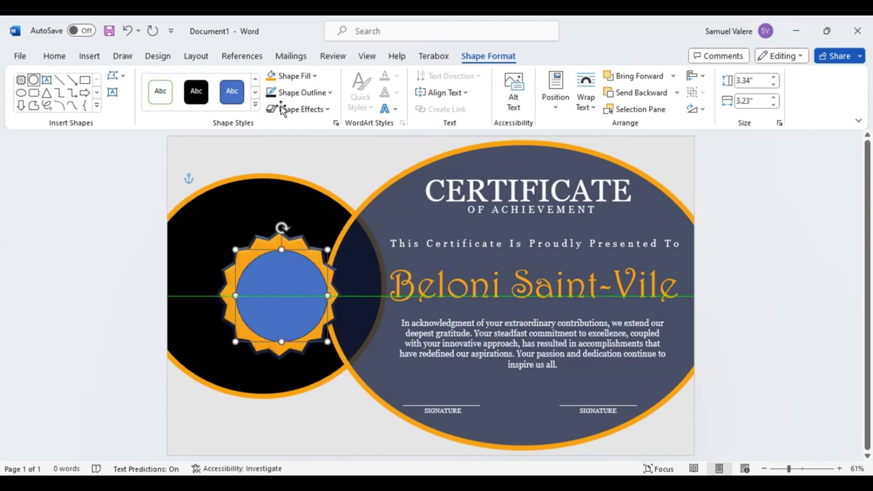
left_click(235, 251)
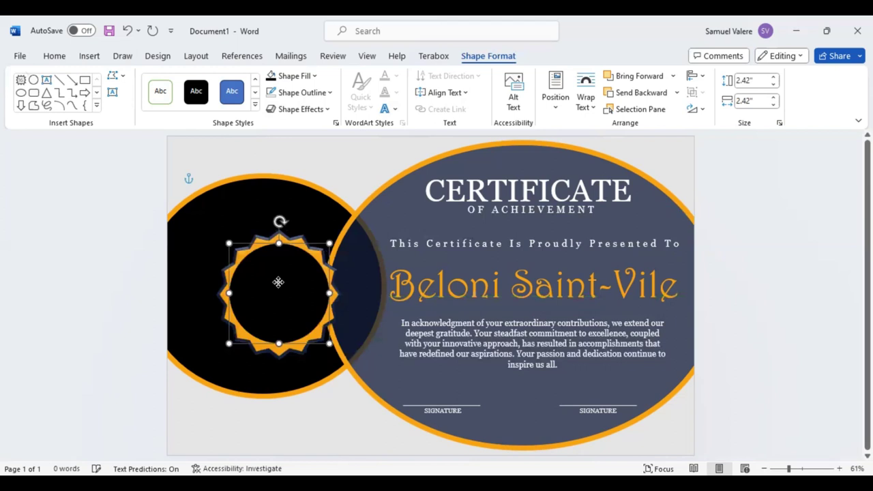
left_click_drag(278, 282, 279, 282)
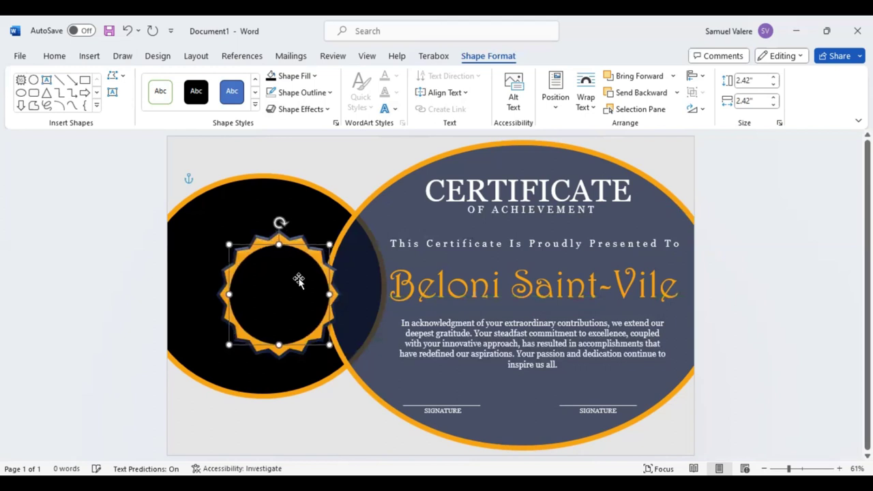
key("ctrl+y")
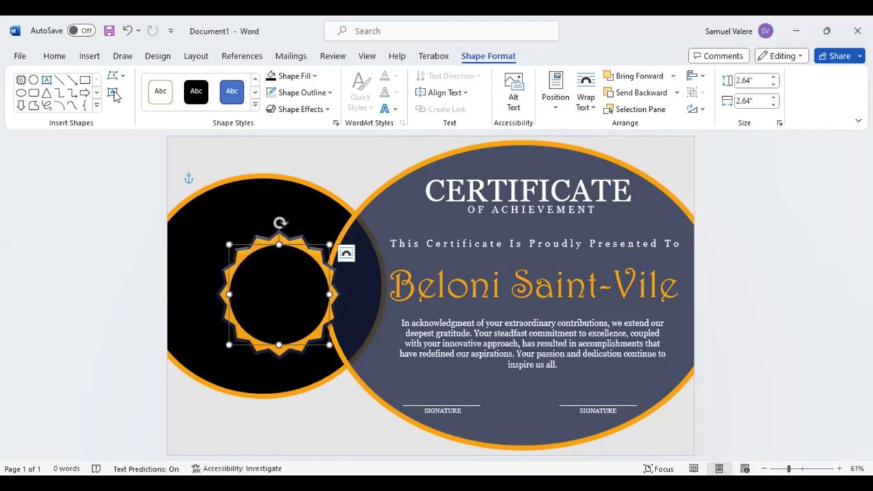
Draw a text box inside the star seal containing the word 'Best'
left_click(113, 93)
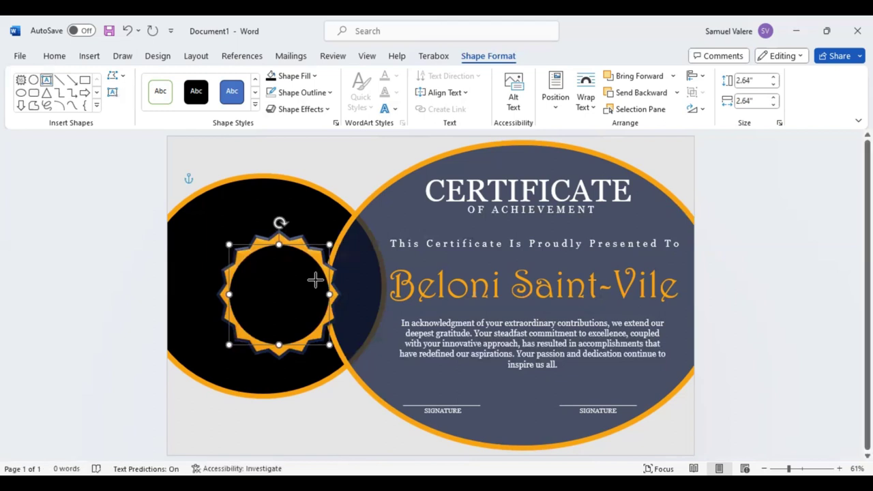
left_click_drag(251, 261, 317, 281)
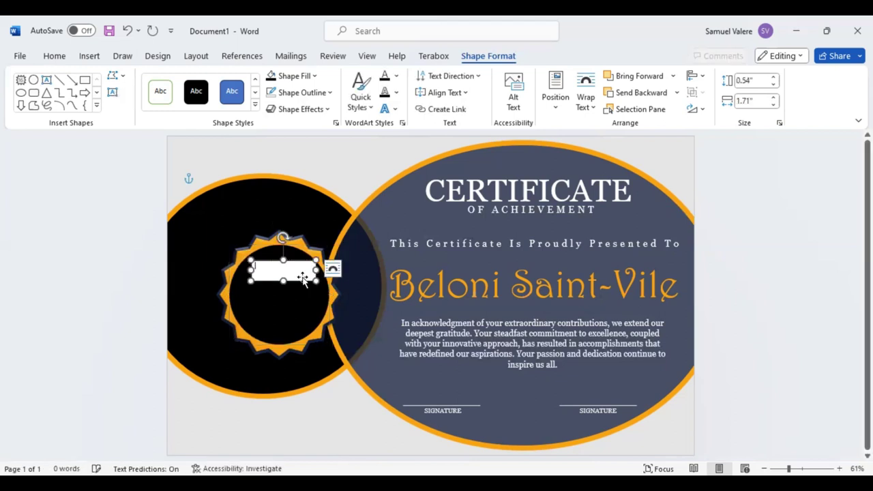
type("Belo")
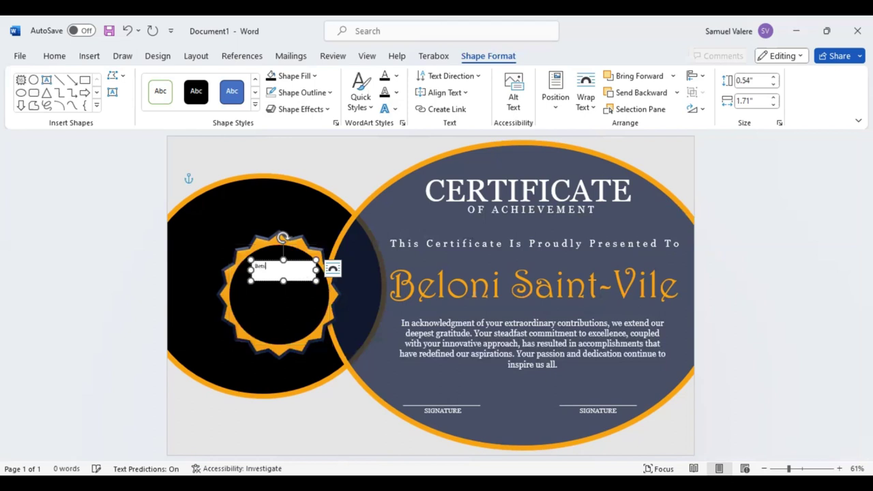
type("n")
key("BackSpace")
key("BackSpace")
key("BackSpace")
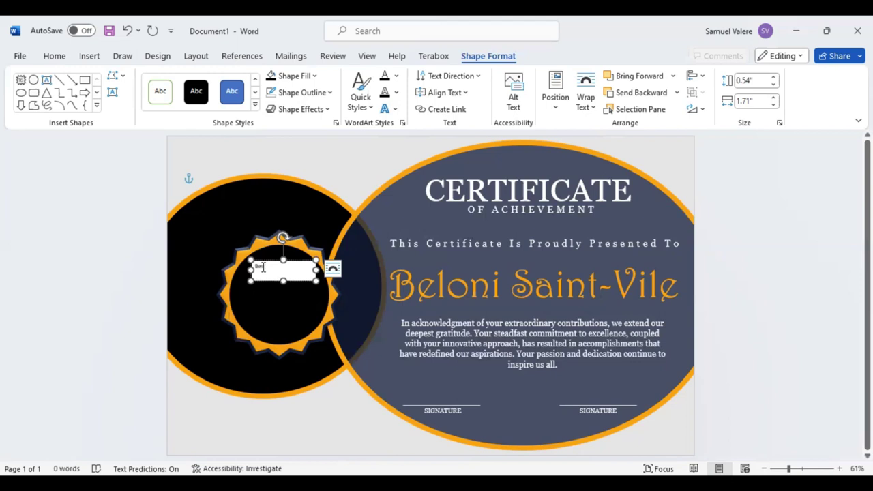
double_click(262, 267)
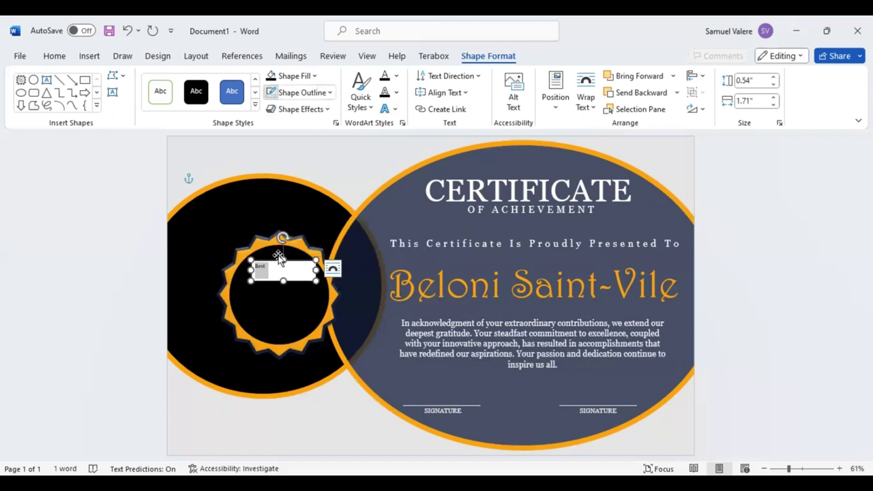
Centre 'Best', make it white, and set its font to Harrington
left_click(56, 58)
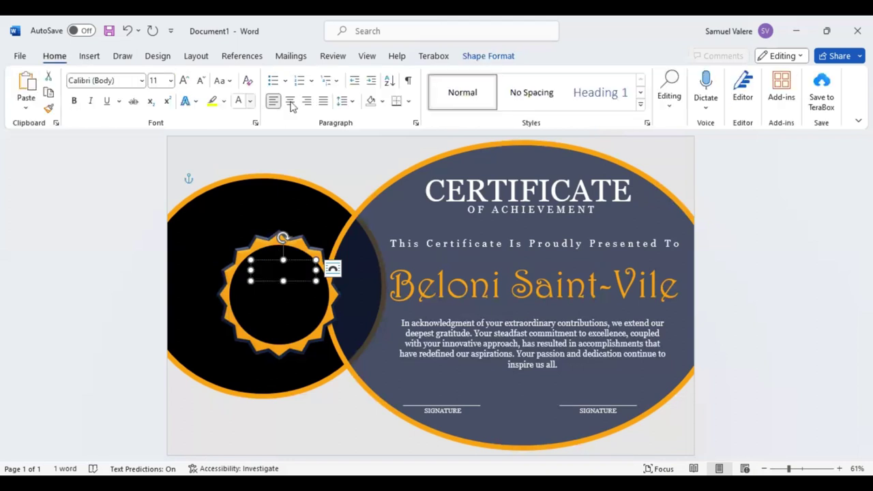
left_click(290, 100)
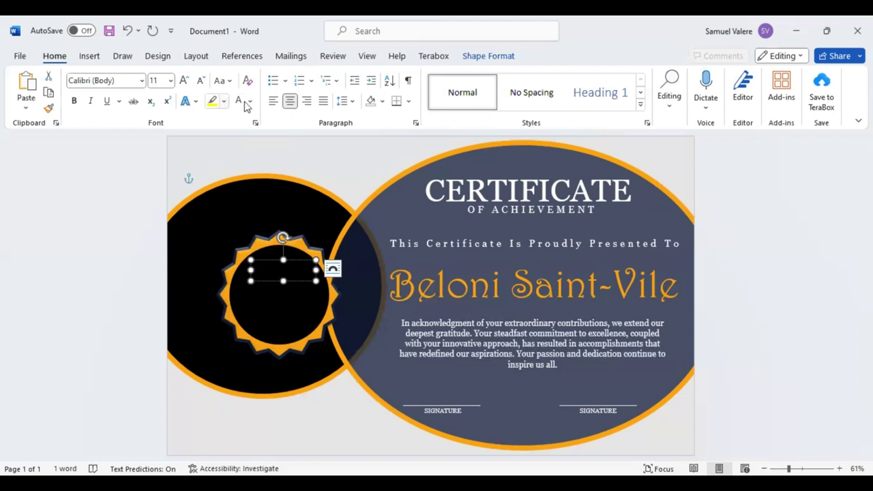
left_click(239, 100)
left_click(183, 82)
left_click(183, 82)
left_click(182, 82)
left_click(183, 82)
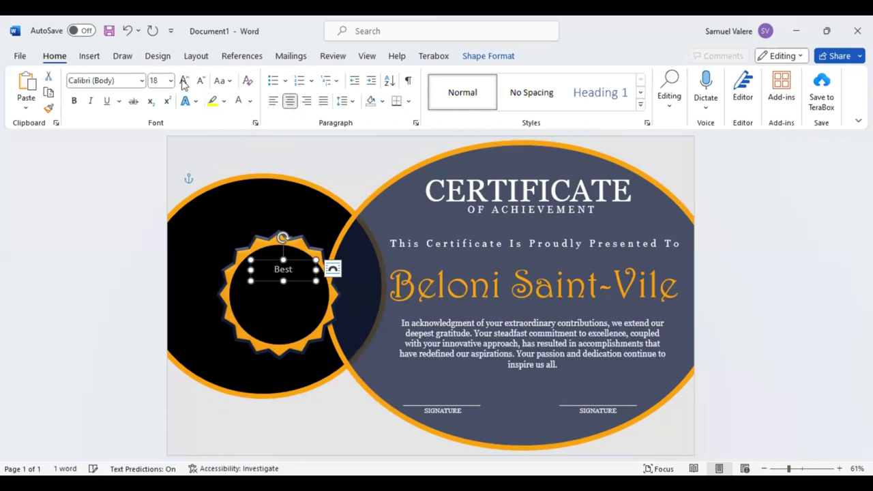
left_click(182, 82)
left_click(183, 81)
left_click(123, 82)
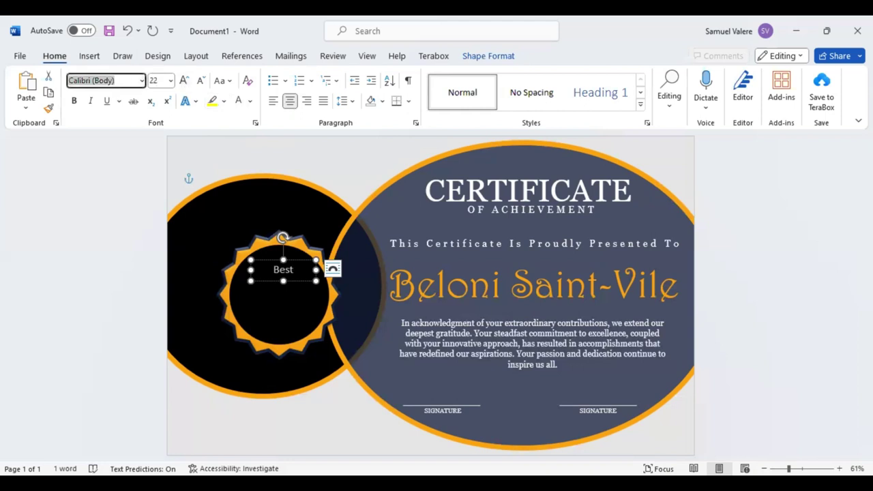
type("Harrington")
key("Return")
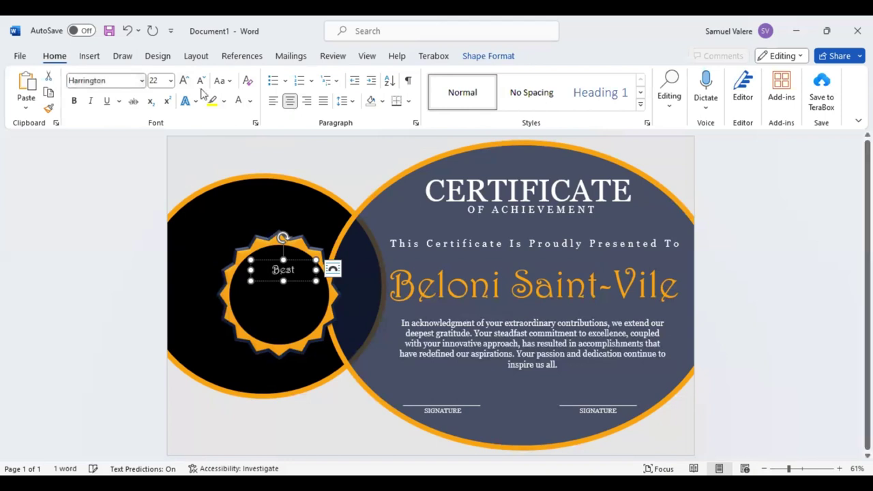
Enlarge 'Best' to 48 pt and resize its text box so the word fits
left_click(185, 82)
left_click(184, 82)
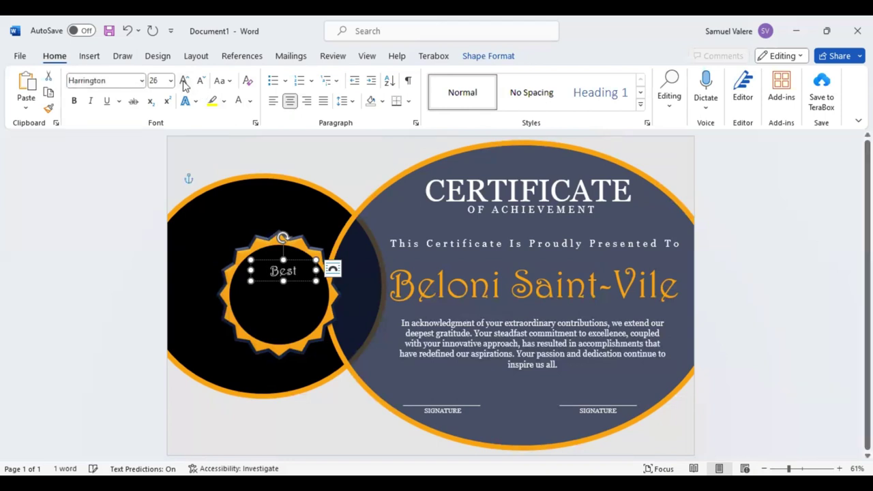
left_click(184, 83)
left_click(184, 83)
left_click(184, 82)
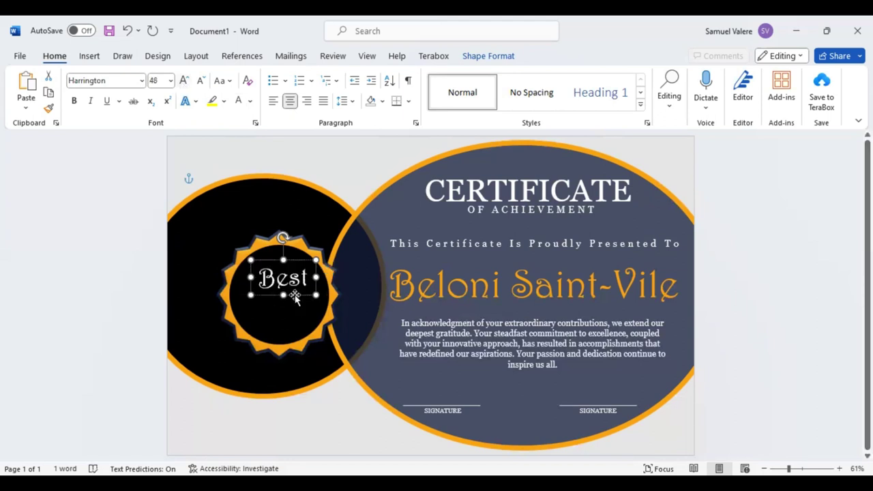
left_click_drag(295, 294, 292, 289)
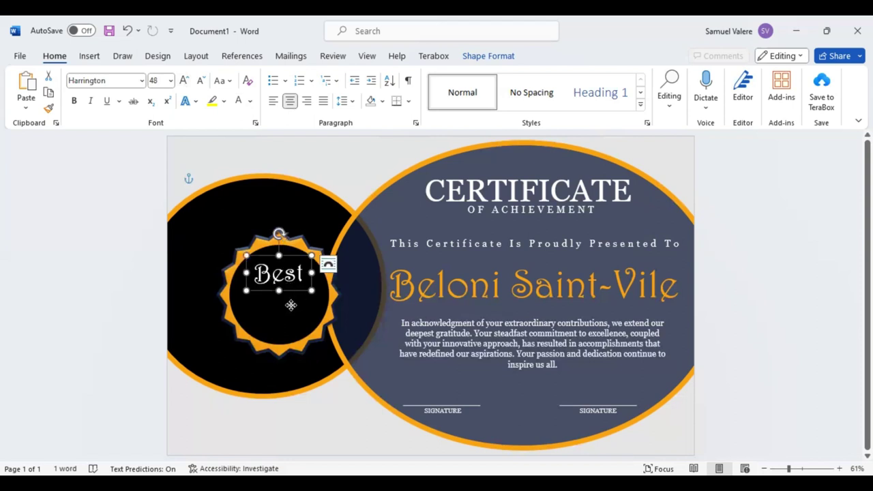
Duplicate the Best text box below it, type 'AWARD', and widen and centre the box
key("ctrl+c")
key("ctrl+v")
left_click_drag(298, 301, 290, 316)
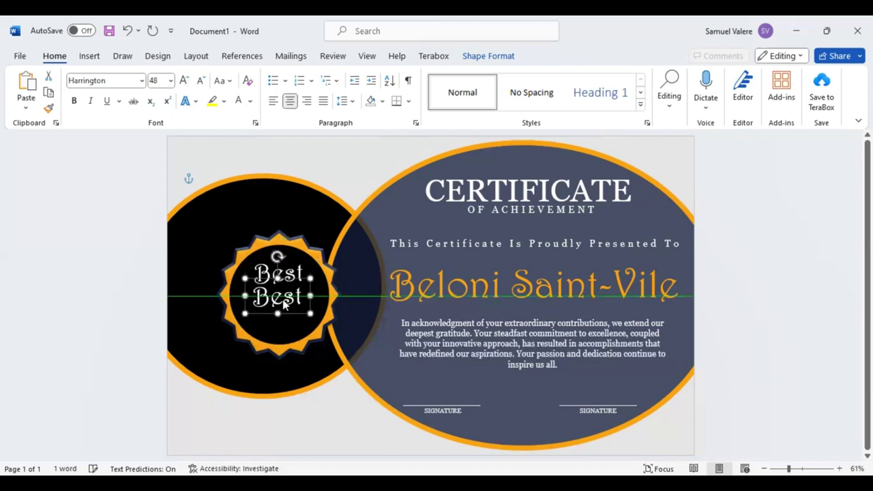
left_click_drag(285, 304, 282, 302)
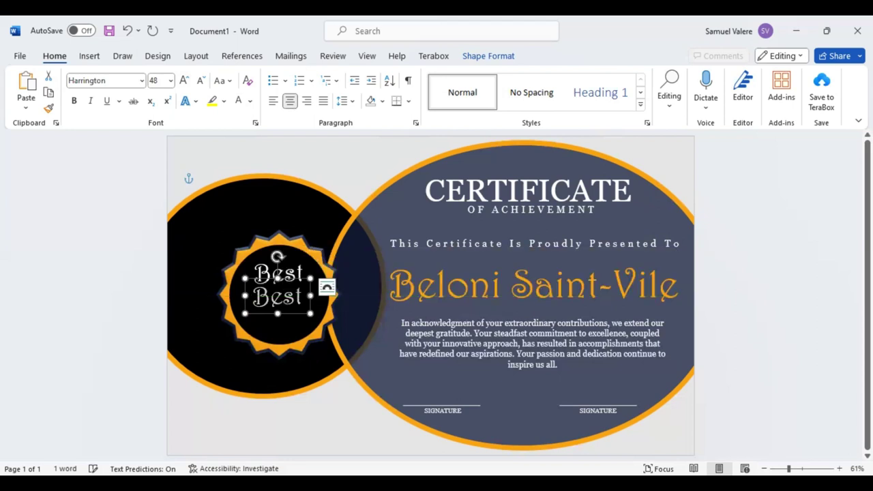
type("AW")
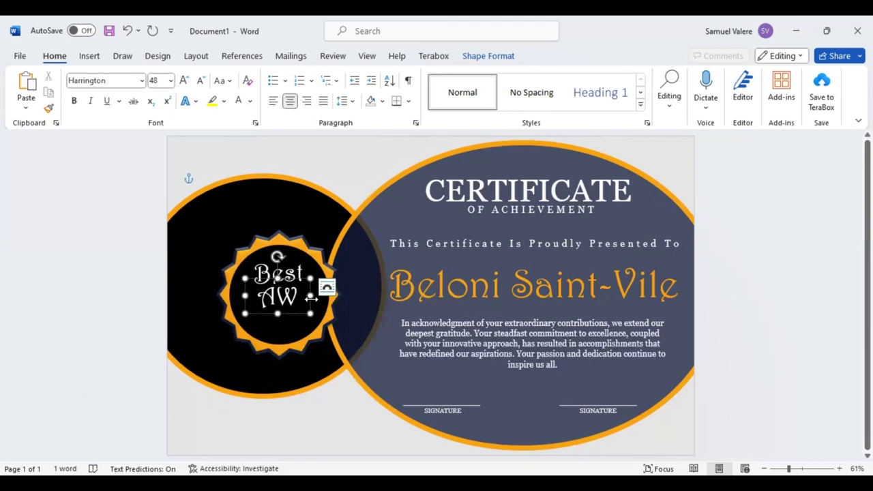
left_click_drag(311, 298, 332, 296)
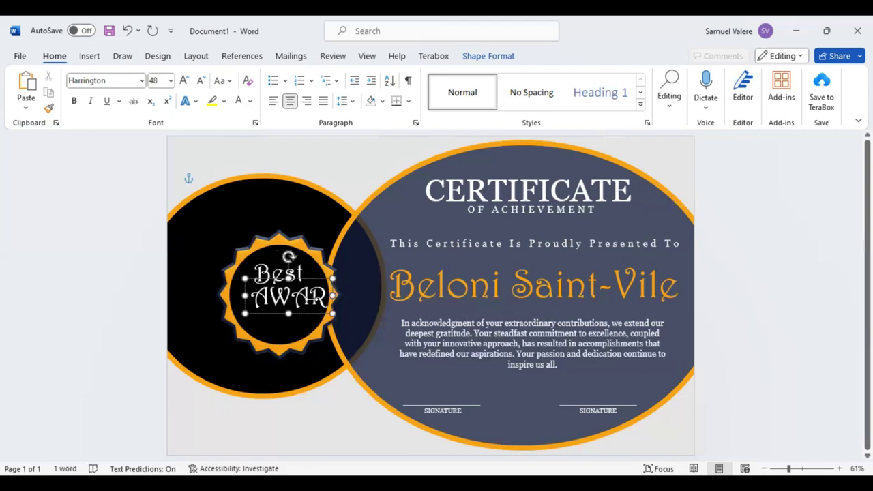
left_click_drag(303, 313, 296, 312)
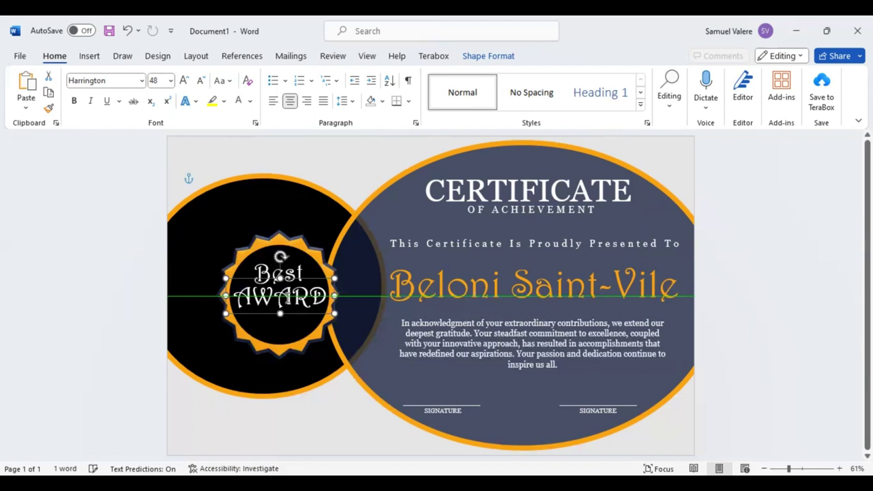
left_click_drag(281, 298, 281, 298)
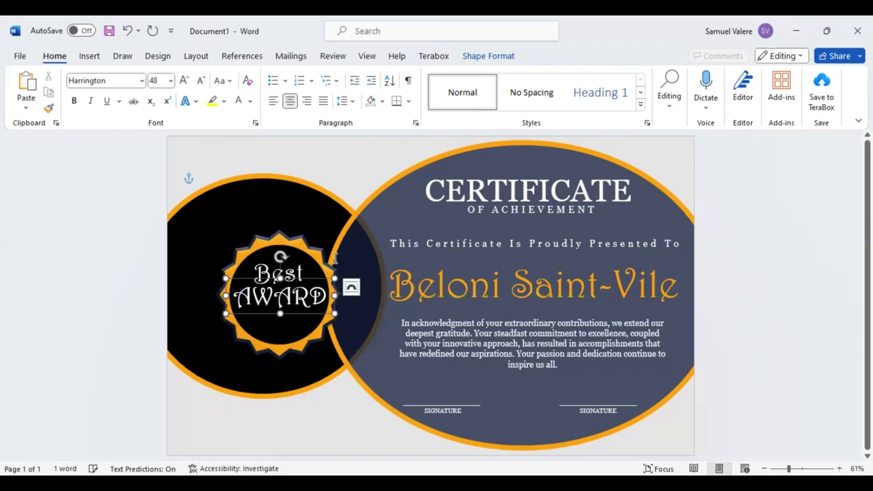
Format AWARD as orange 40 pt Arial Black and recentre the text box in the seal
right_click(335, 258)
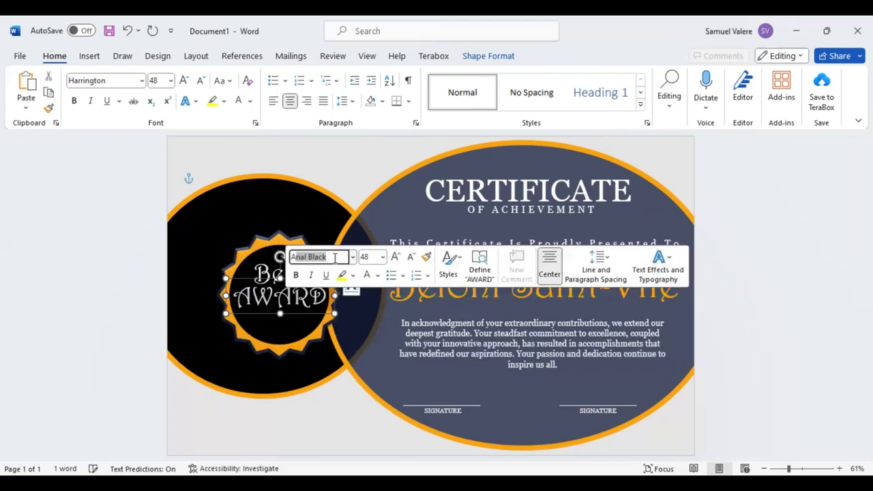
left_click(377, 275)
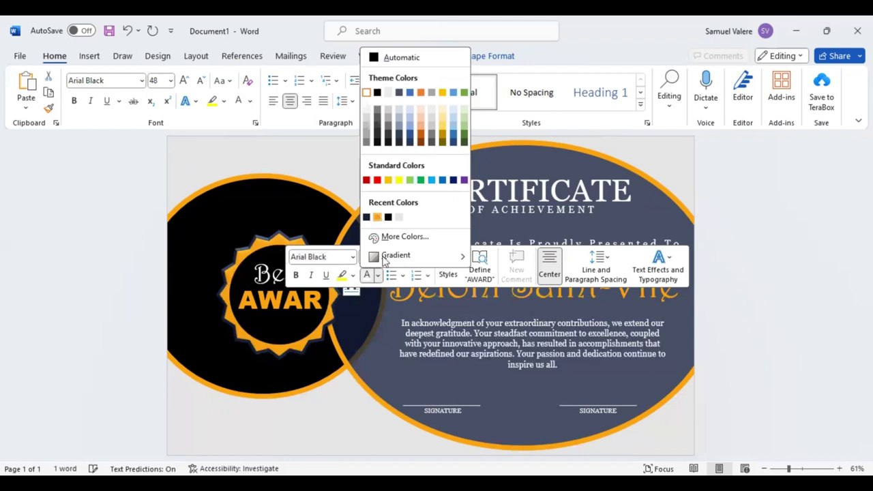
key("ctrl+shift+comma")
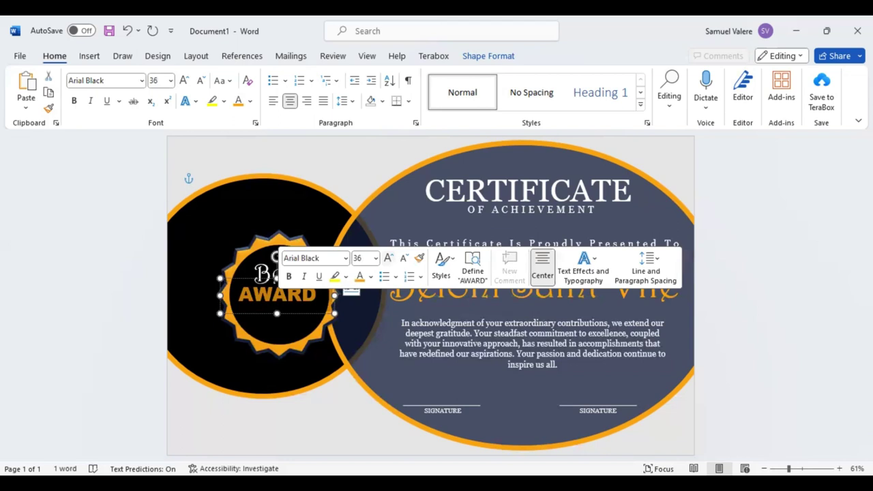
left_click(362, 258)
type("40")
key("Return")
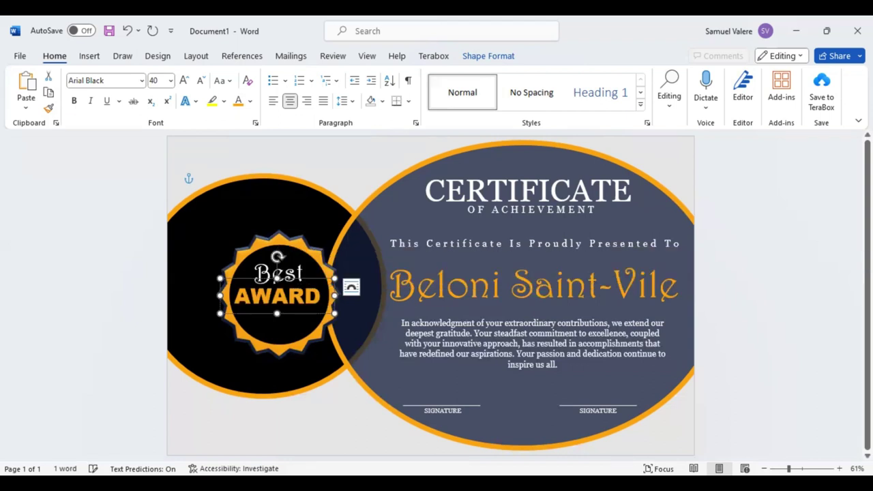
left_click_drag(277, 273, 278, 275)
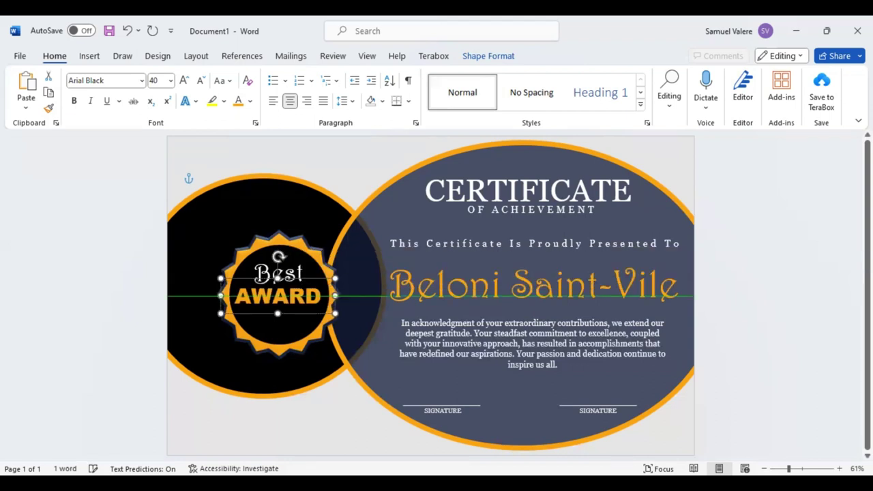
left_click_drag(279, 274, 278, 275)
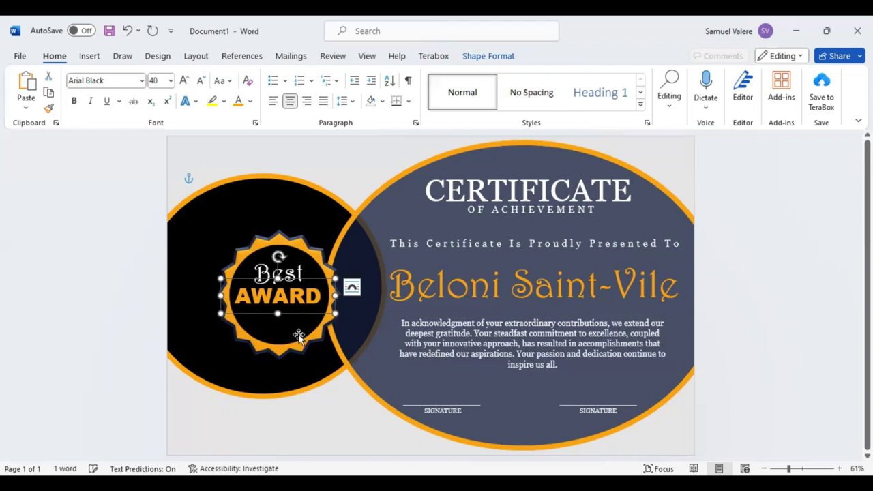
Reposition the seal and Best AWARD text box, leaving AWARD slightly lower beneath Best
left_click(281, 356)
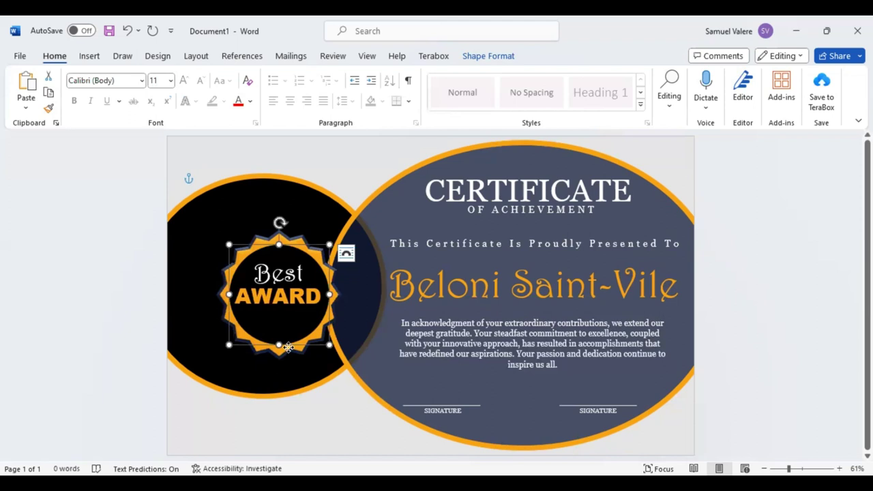
left_click(289, 347, "shift")
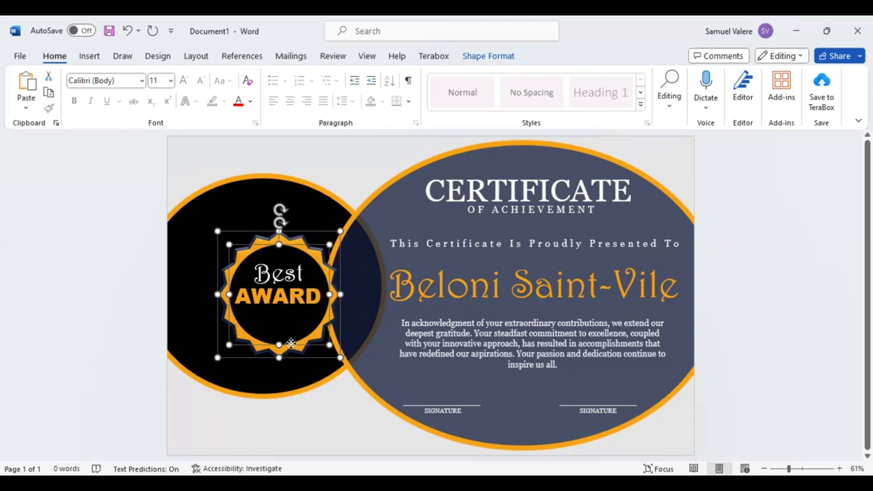
key("Up")
key("Up")
key("Up")
key("Left")
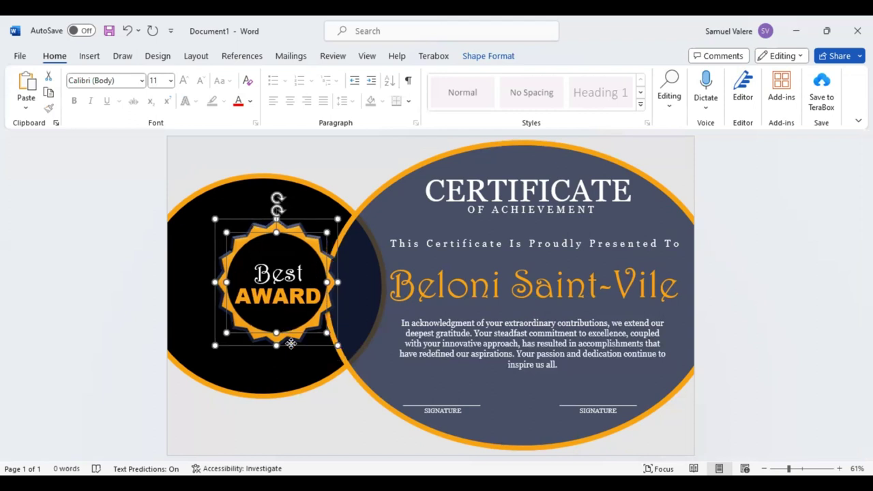
left_click_drag(287, 351, 287, 351)
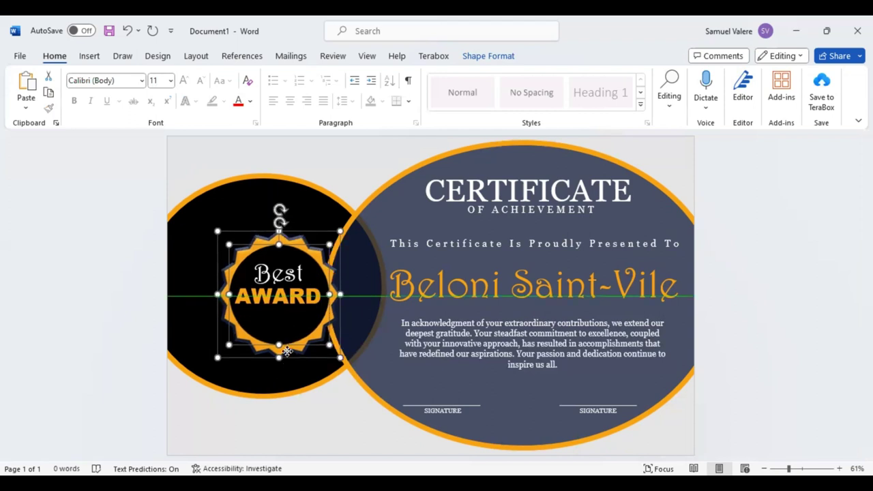
left_click(296, 300)
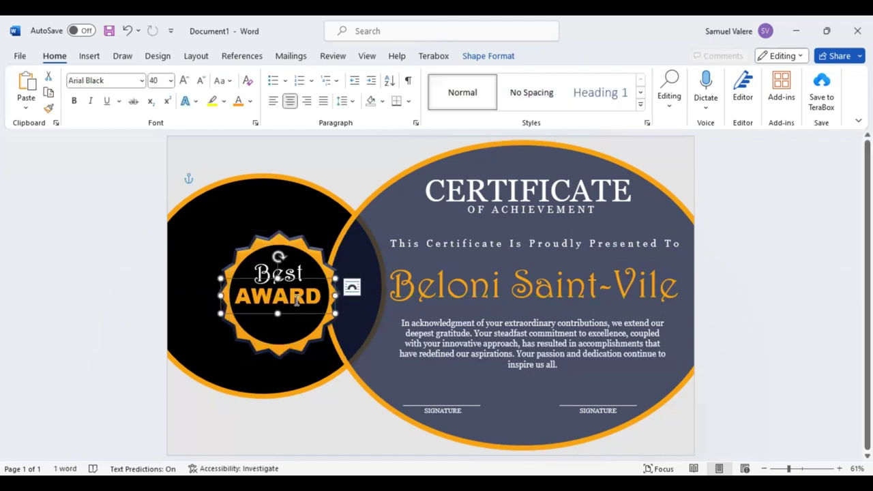
key("ctrl+z")
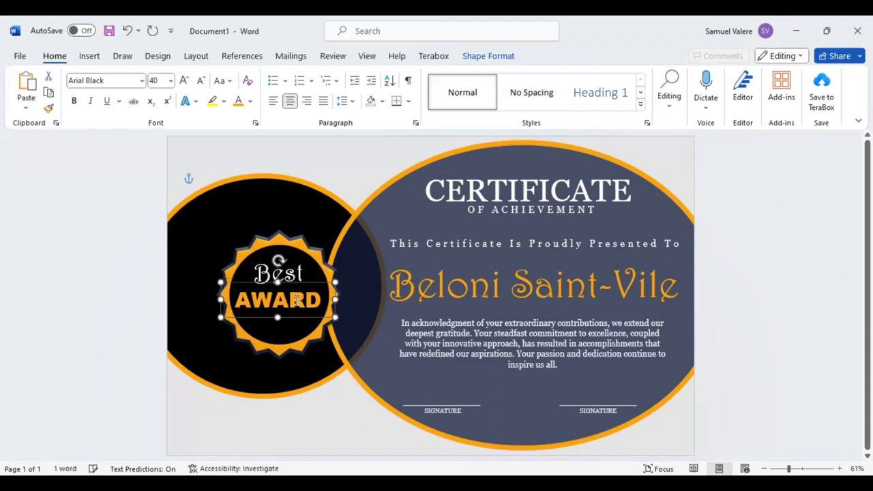